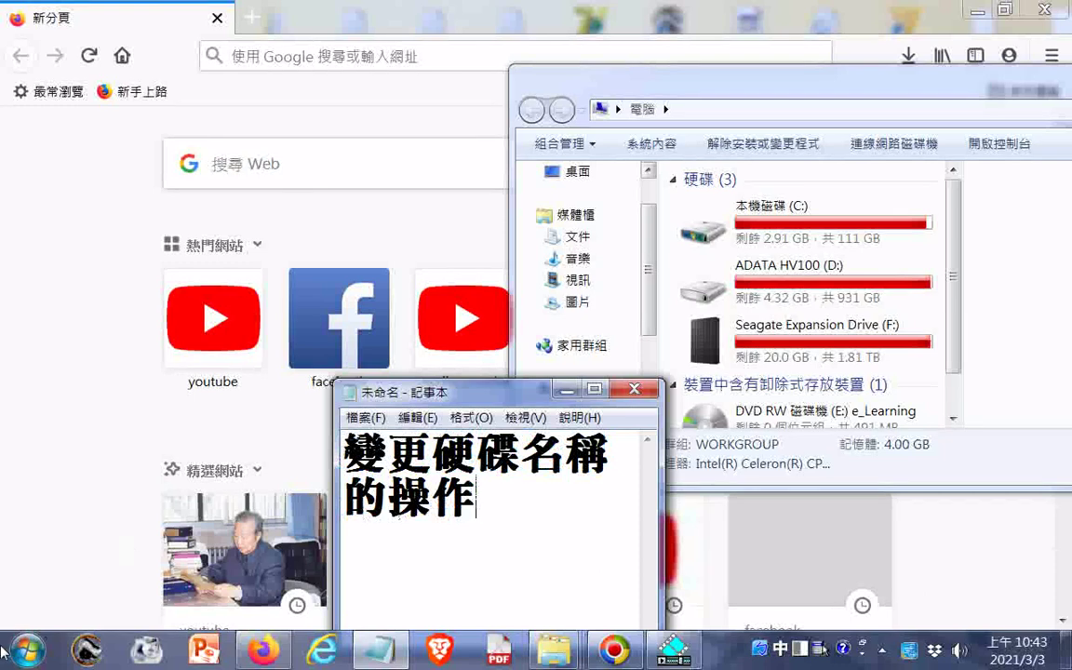
- Open Device Manager from the Control Panel's System and Security section, list the installed disk drives, and minimize it
key("super")
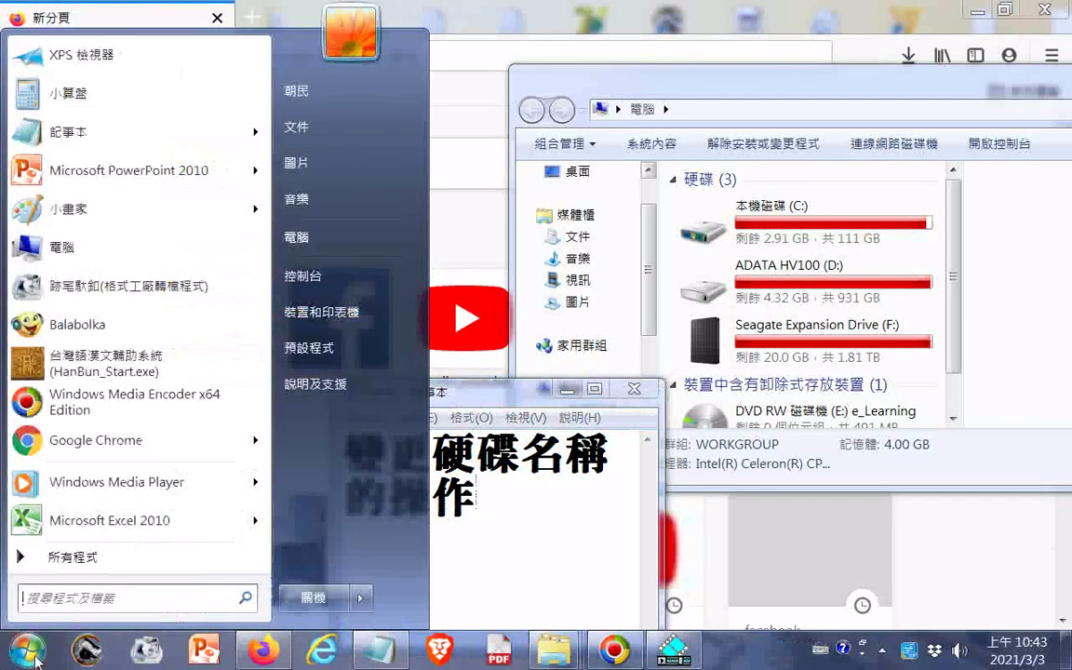
left_click(302, 276)
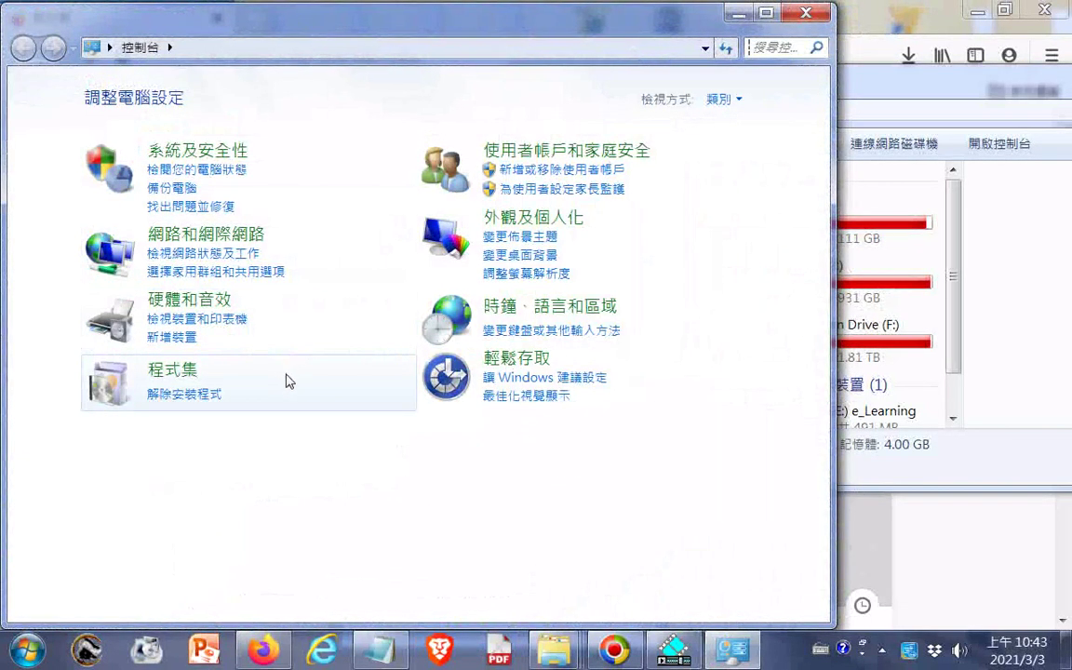
left_click(160, 149)
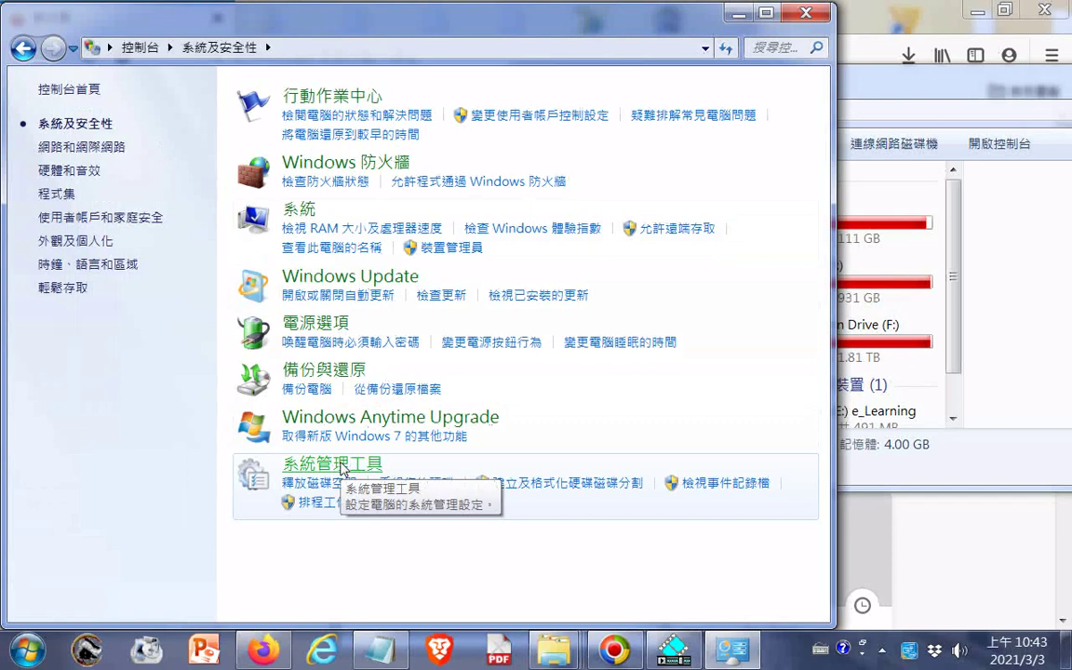
left_click(432, 249)
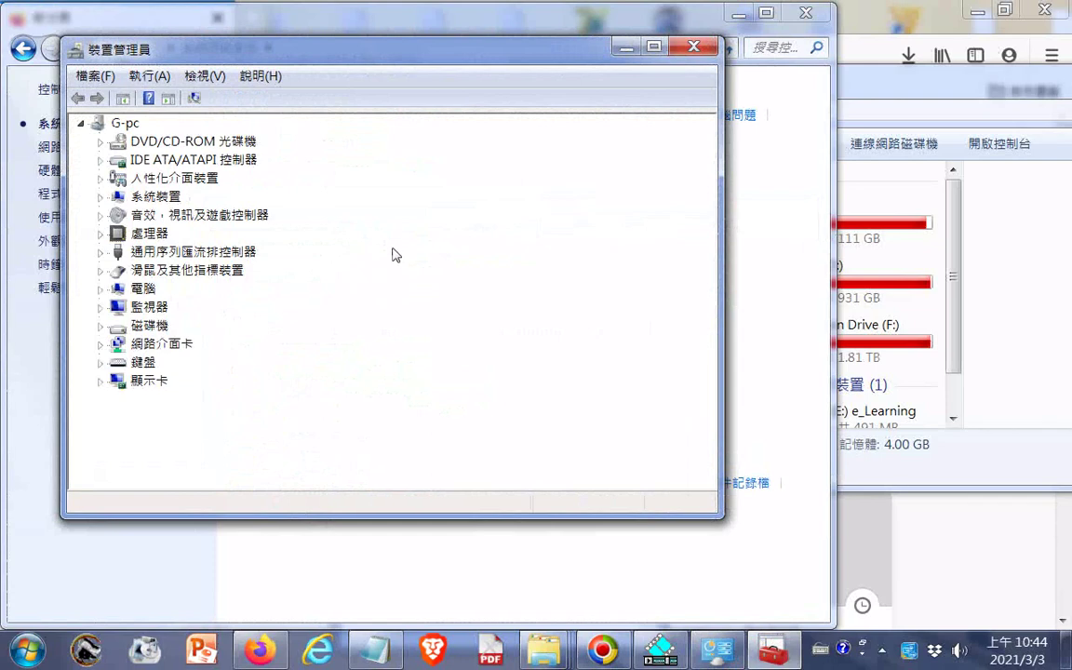
double_click(145, 325)
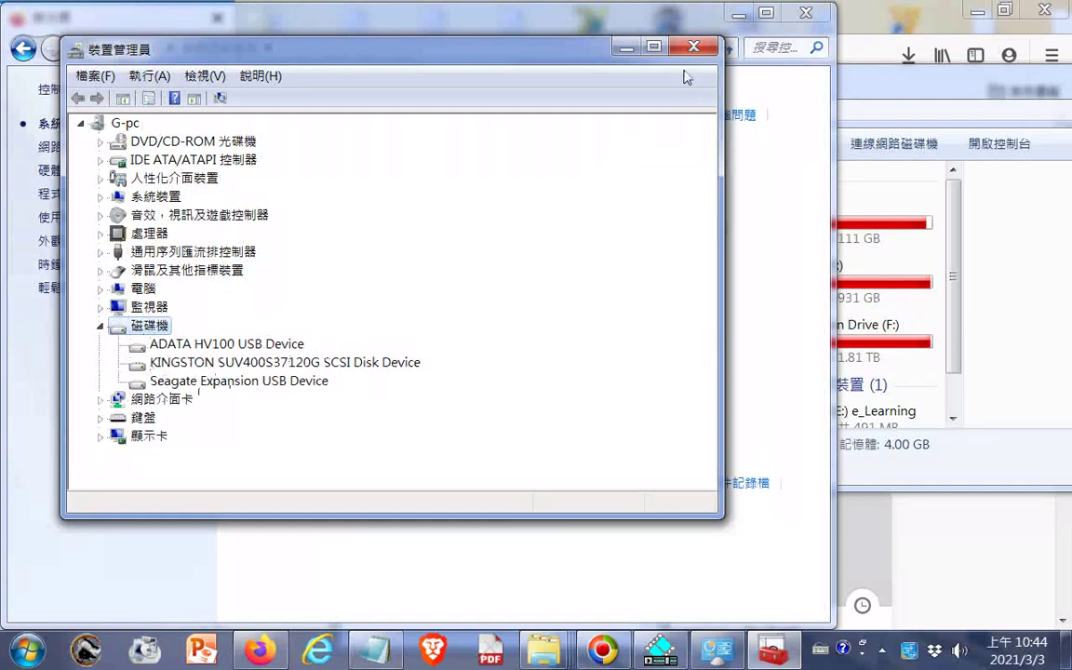
left_click(625, 46)
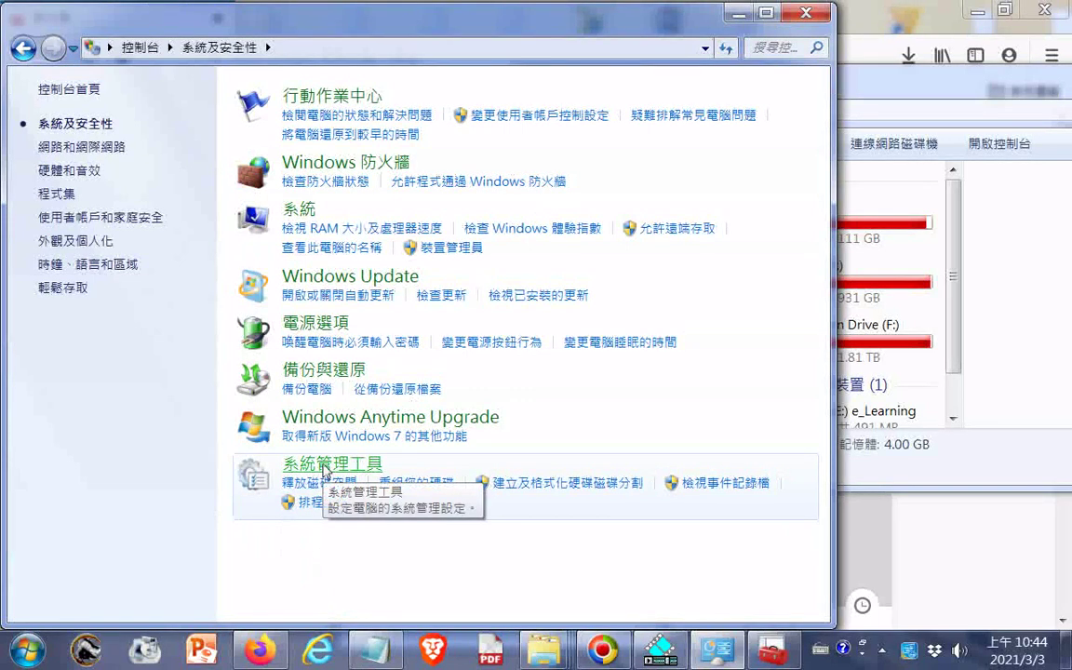
- Open Disk Management and bring up the available actions for the ADATA HV100 (D:) volume on Disk 2
left_click(555, 483)
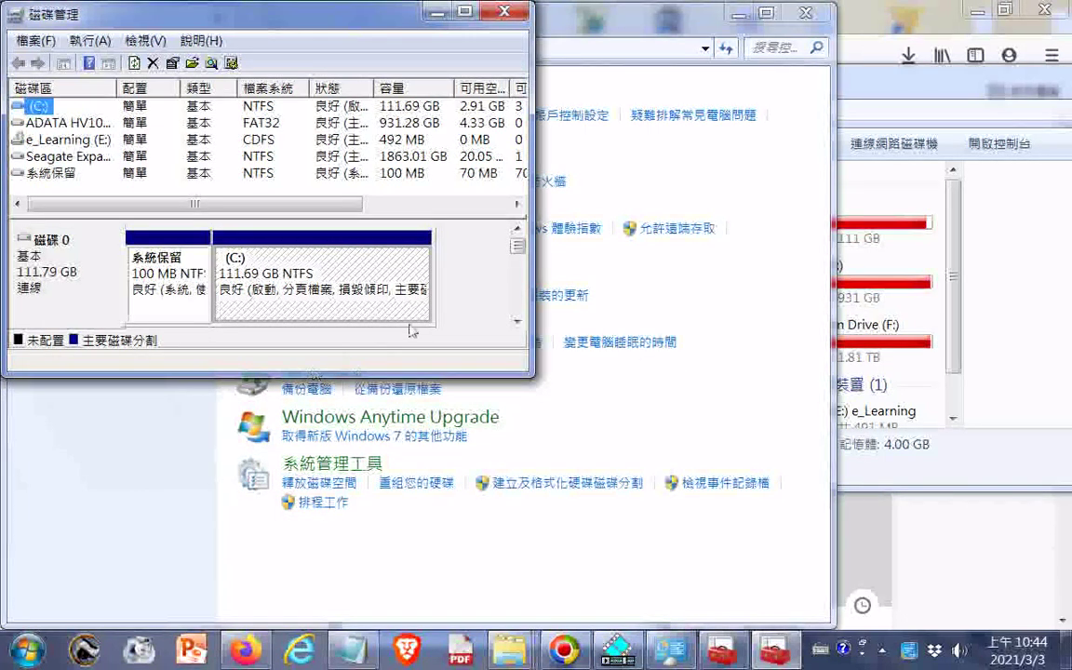
left_click(520, 296)
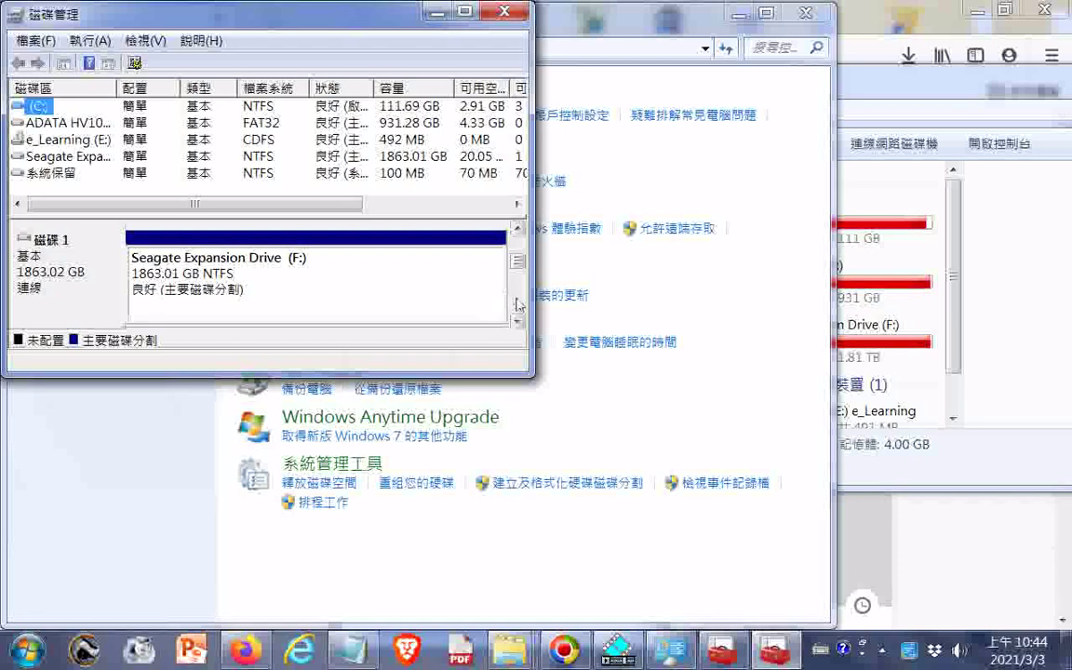
left_click(518, 305)
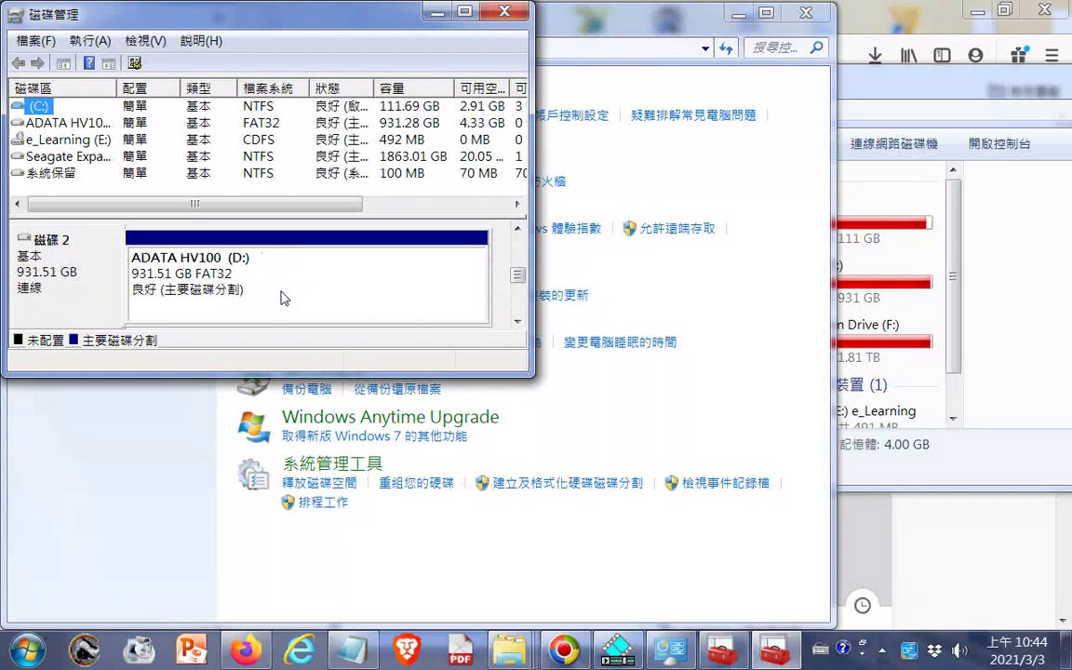
right_click(284, 298)
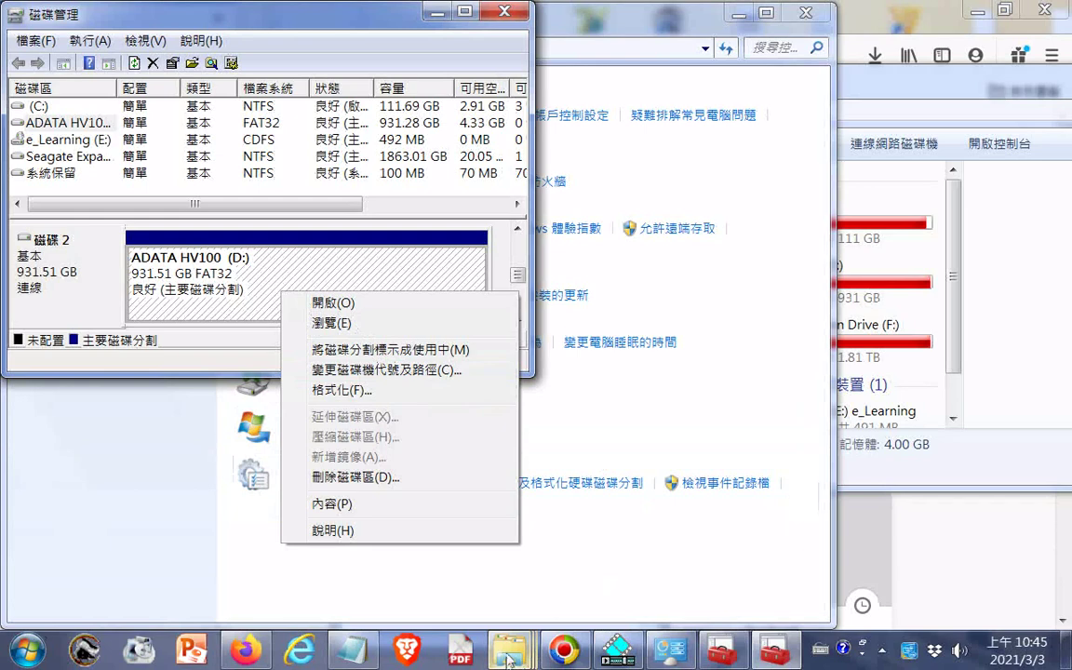
- In the Notepad note, replace 名稱 with 代號及路徑 so the title reads 變更硬碟代號及路徑的操作
left_click(351, 648)
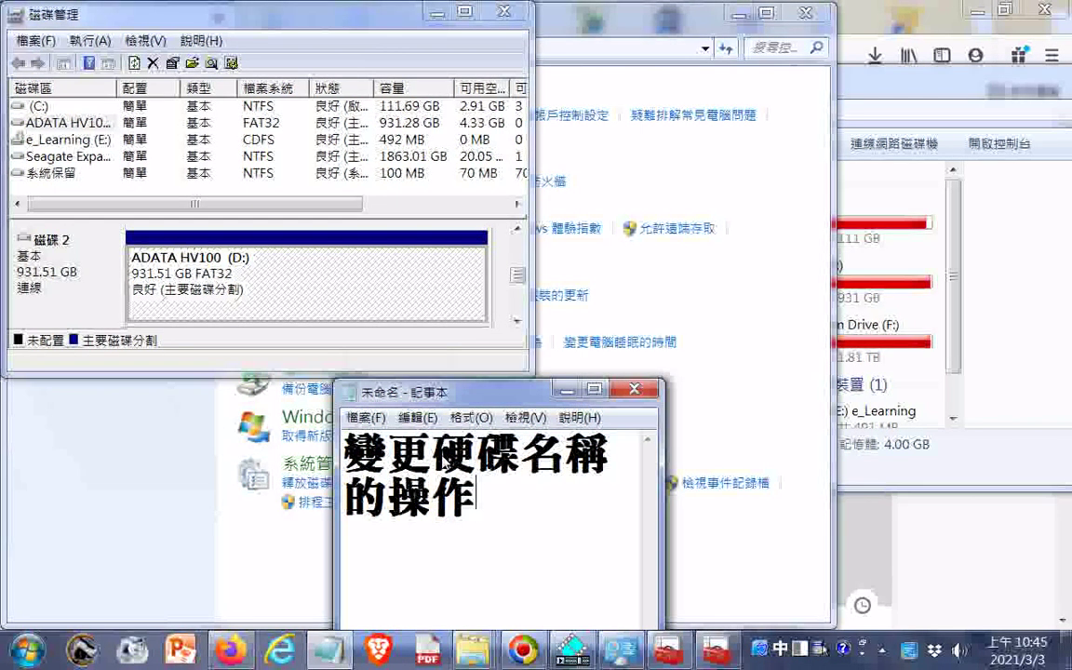
left_click_drag(519, 454, 614, 453)
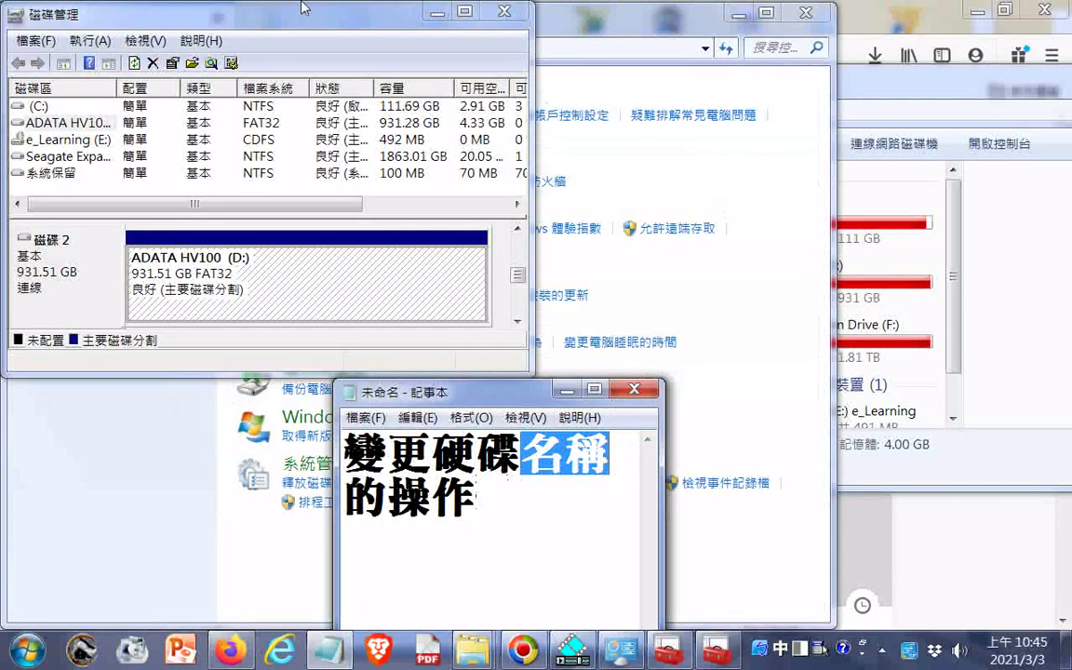
type("294")
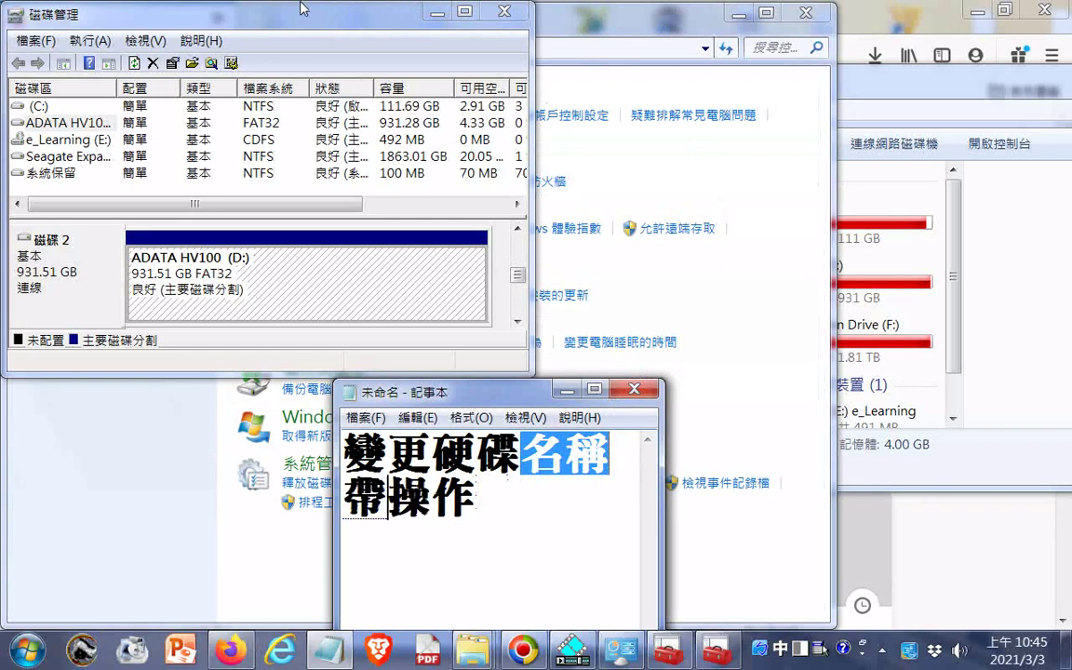
type("cl4")
key("Return")
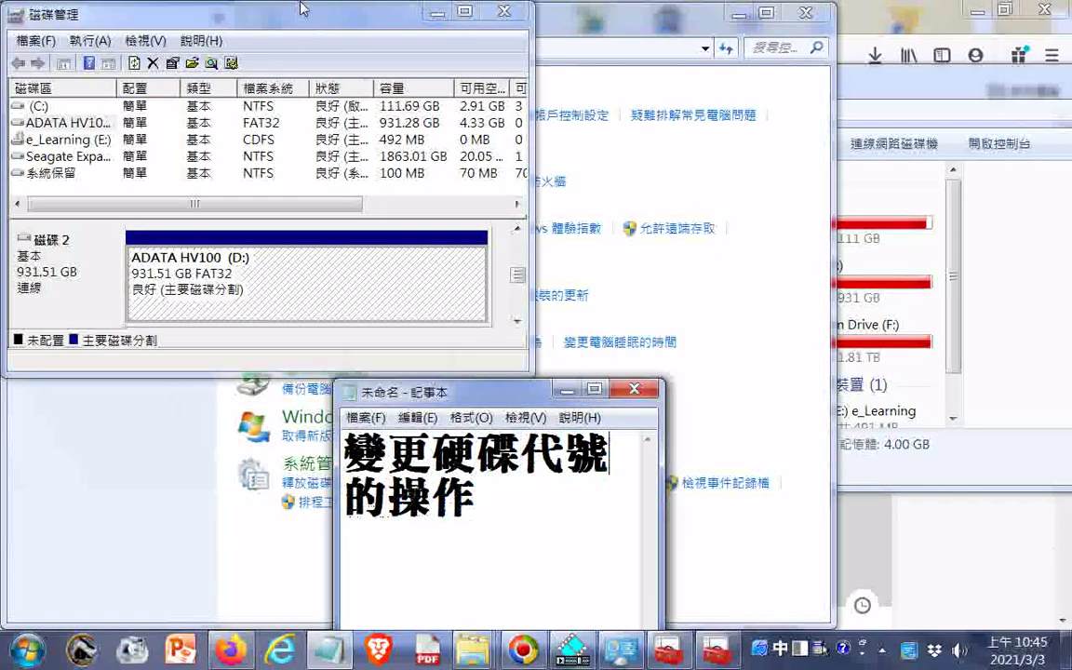
type("ru6xj4")
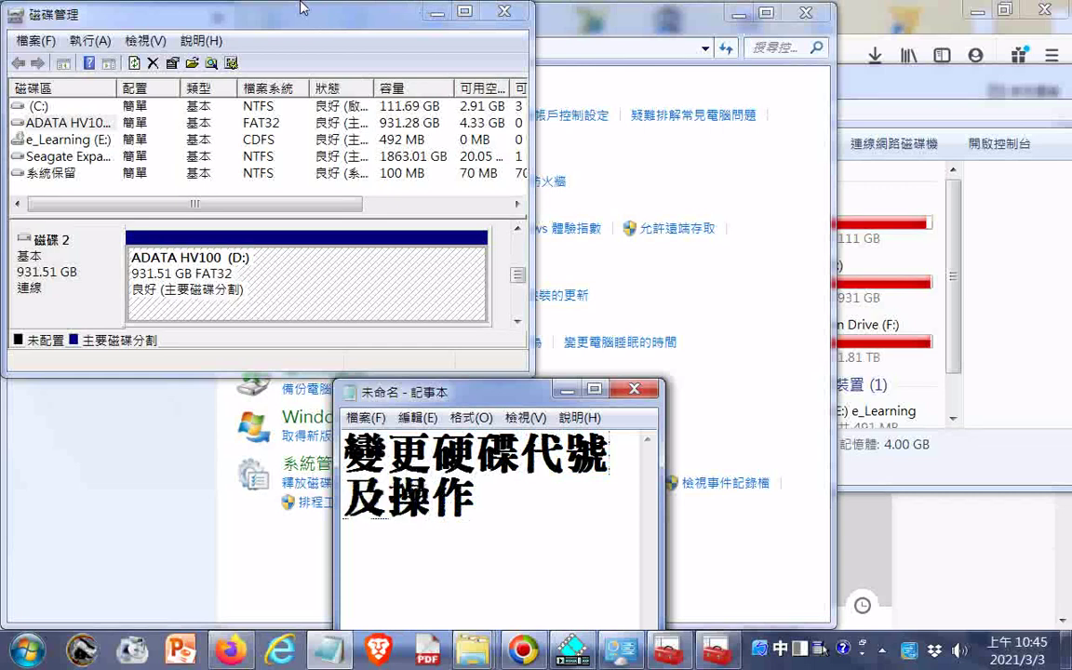
type("ru/4")
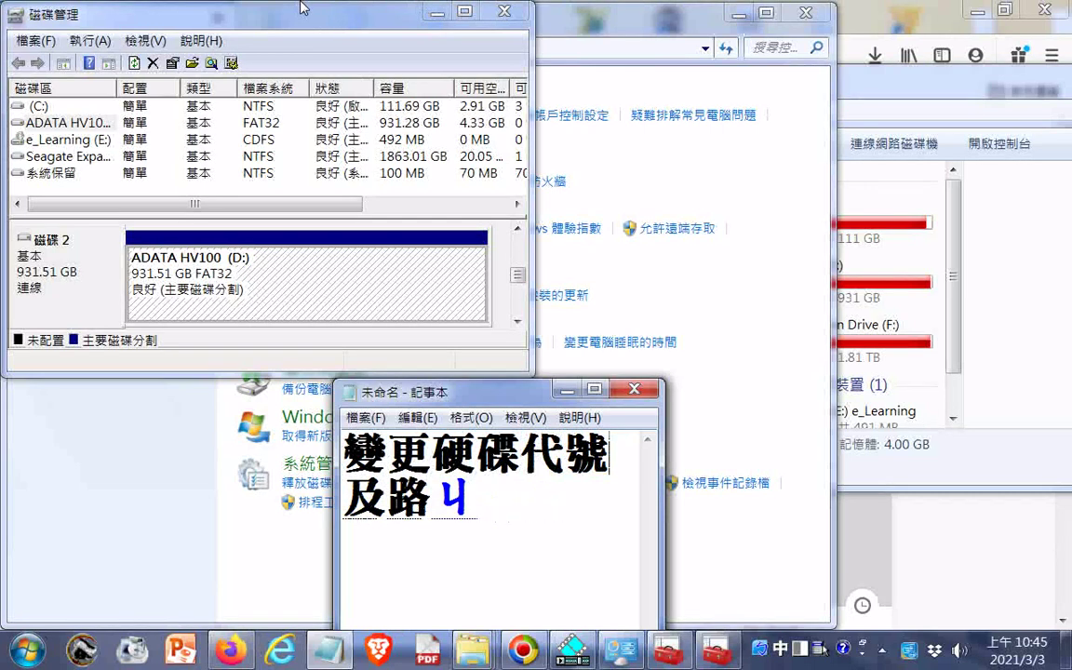
key("Return")
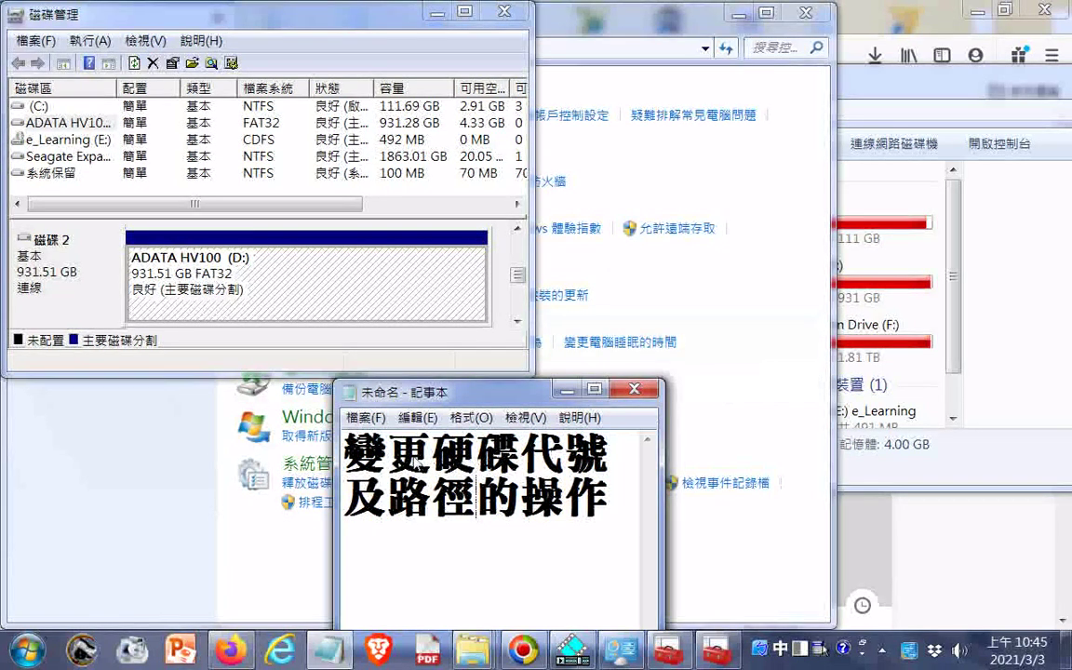
- Change 硬碟 to 磁碟機 in the note's title, matching the wording of Disk Management's drive letter command
left_click_drag(430, 457, 474, 453)
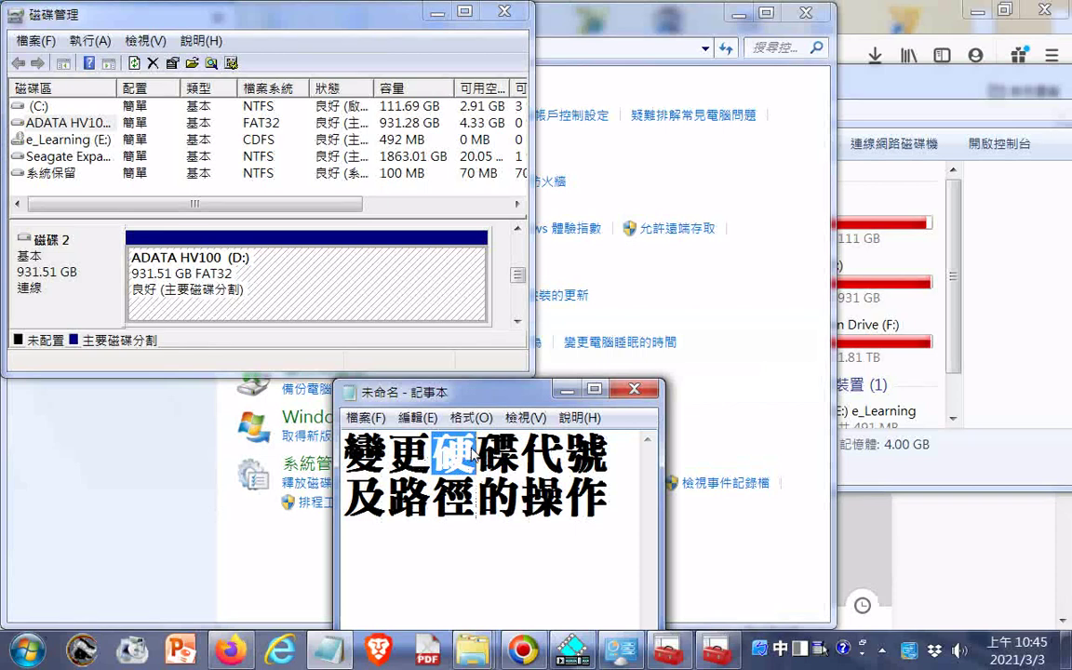
left_click(475, 454)
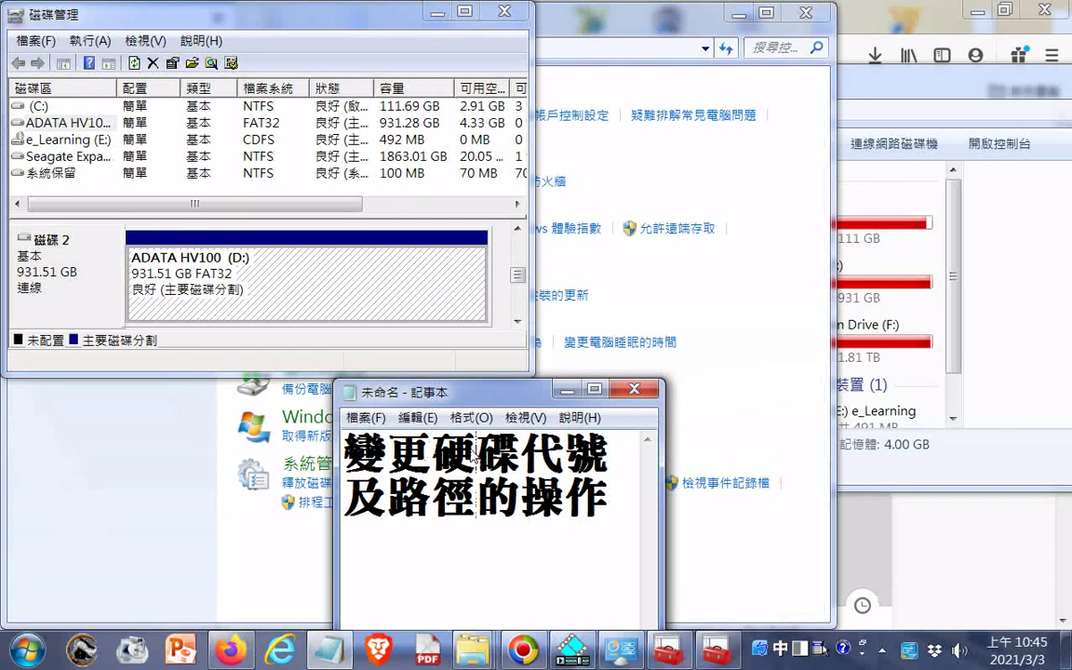
right_click(368, 292)
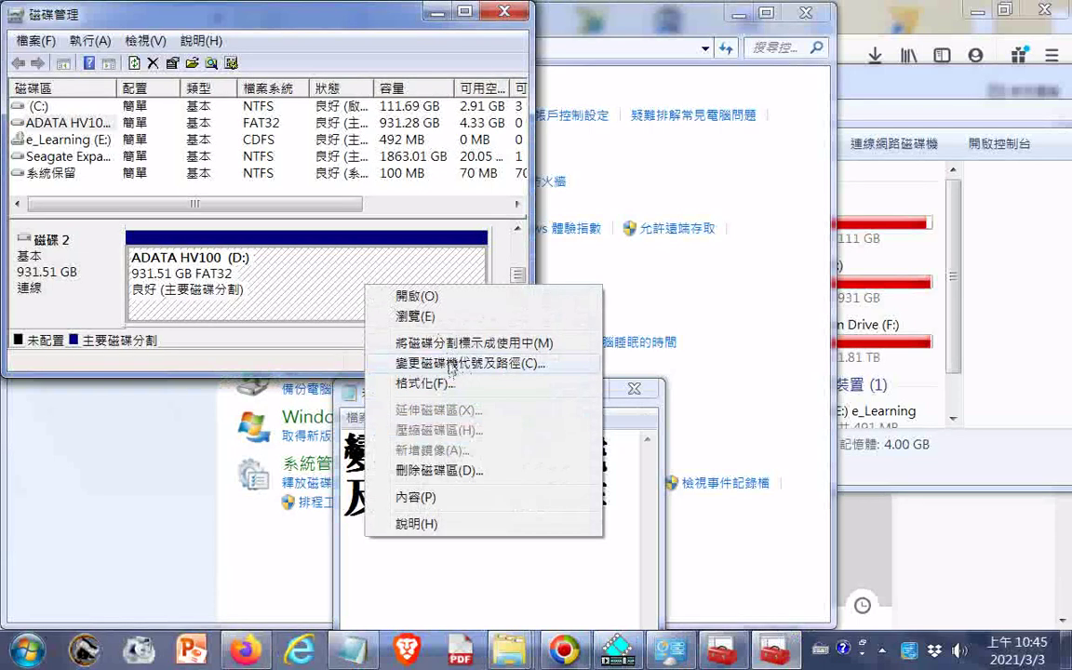
left_click(574, 574)
left_click_drag(476, 454, 449, 453)
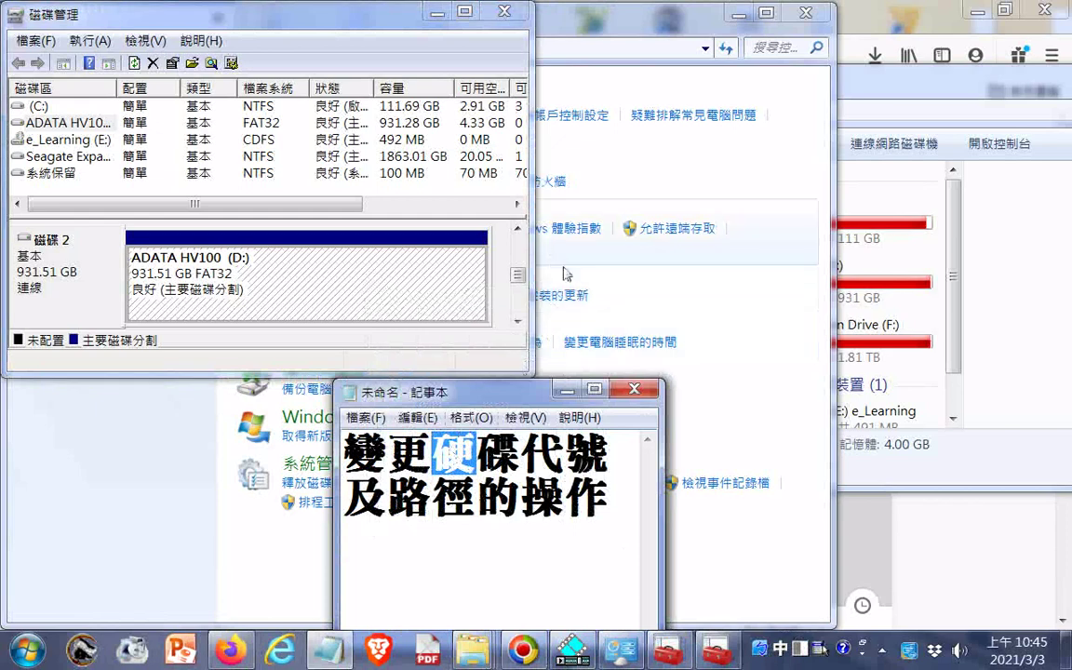
type("h6")
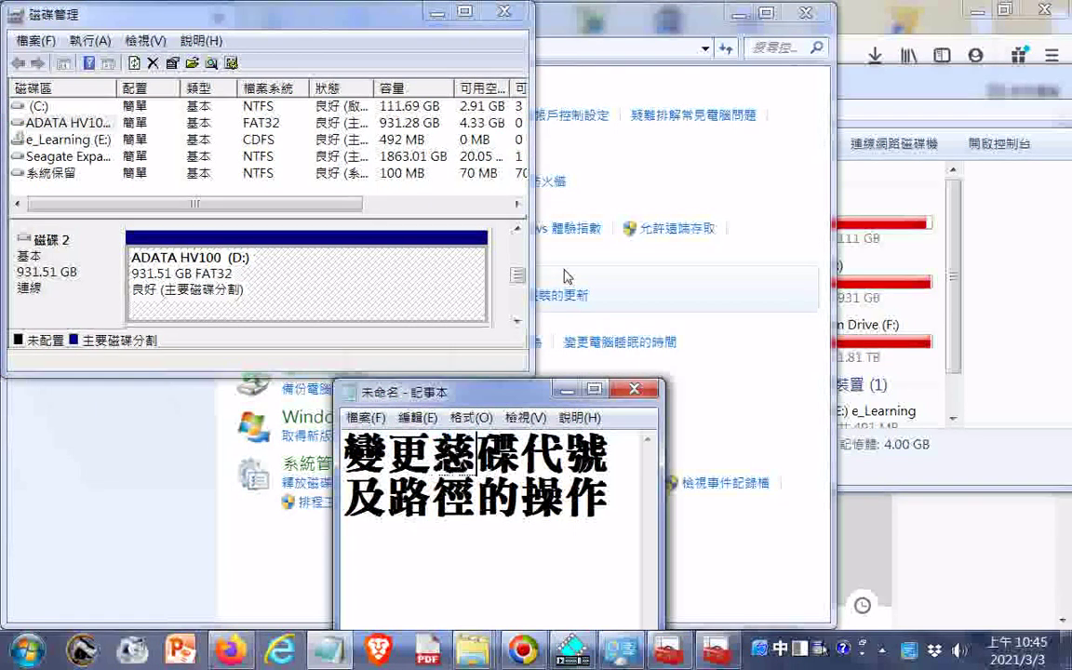
key("Down")
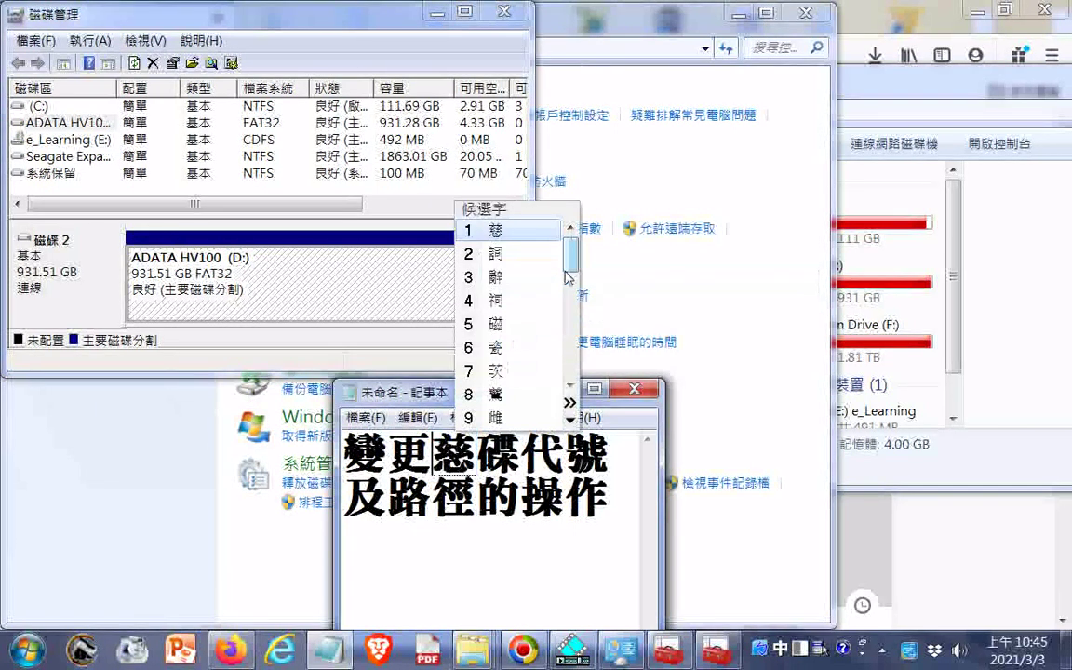
key("5")
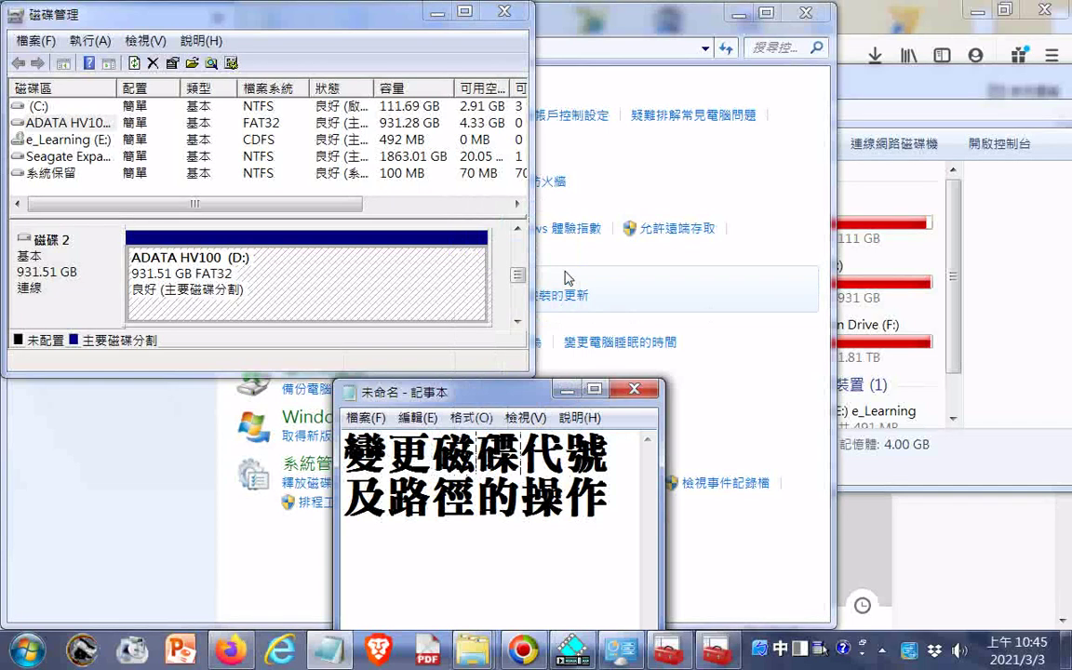
type("ru")
key("Return")
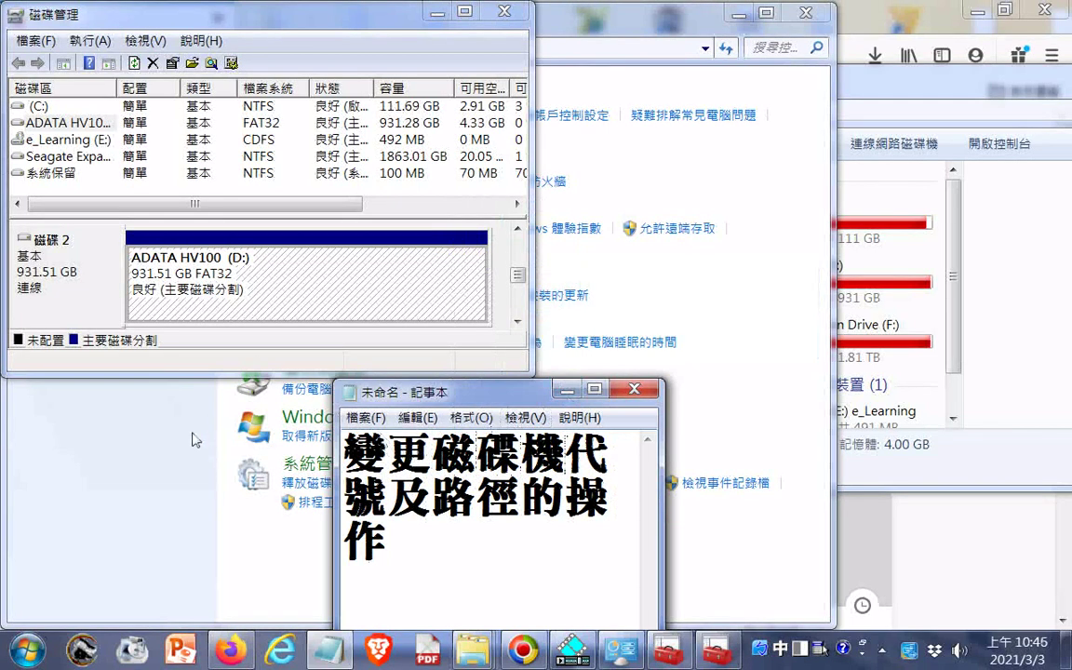
- Highlight 變更磁碟機代號及路徑 in the note and open the drive letter and path settings for ADATA HV100 (D:)
left_click_drag(346, 439, 510, 512)
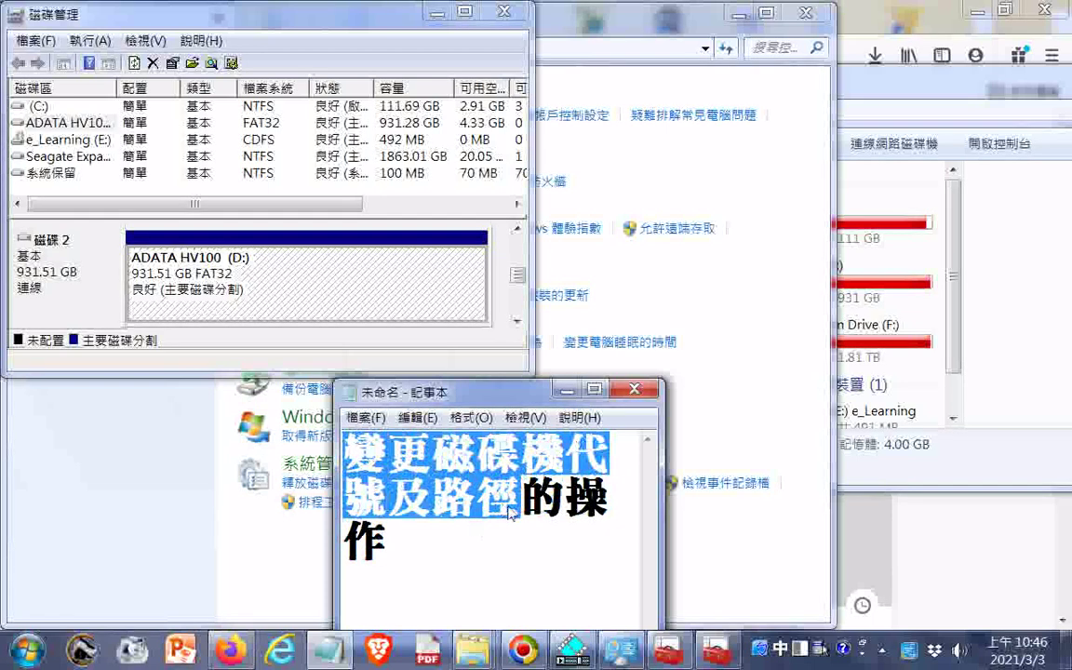
right_click(284, 287)
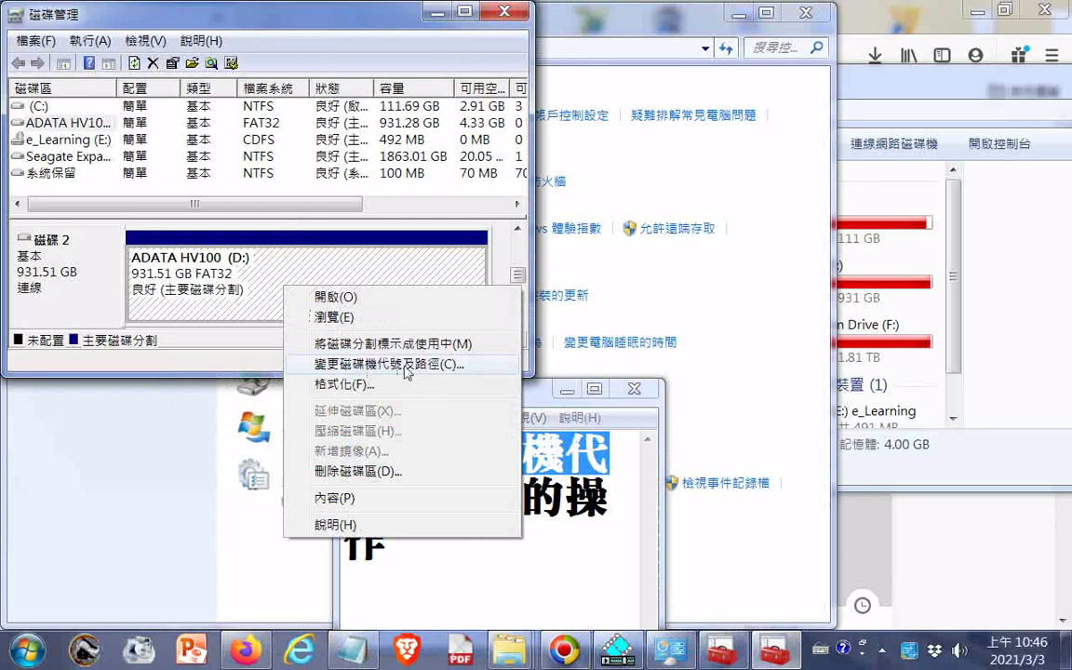
left_click(407, 365)
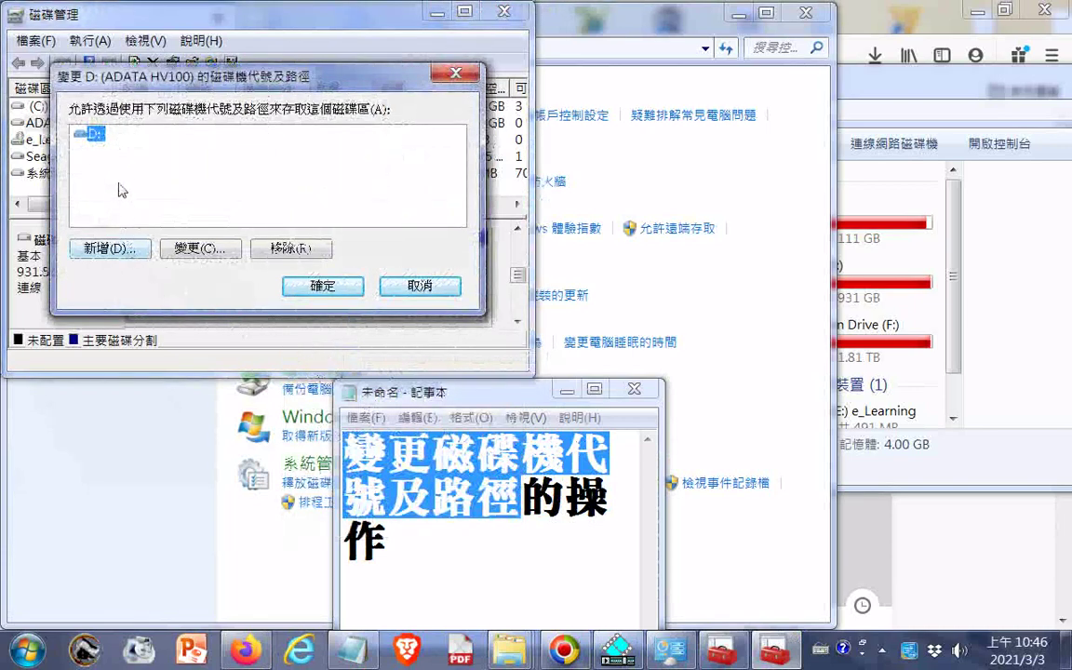
- Try to change the drive letter of ADATA HV100 (D:) to G, declining to continue at the confirmation
left_click(199, 248)
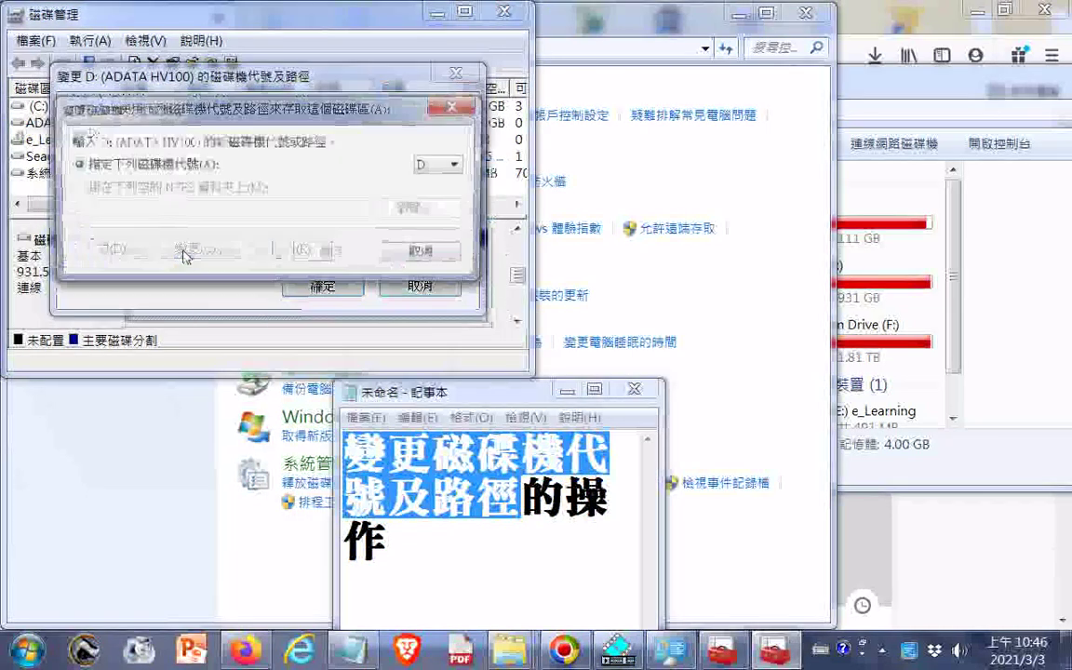
left_click(456, 164)
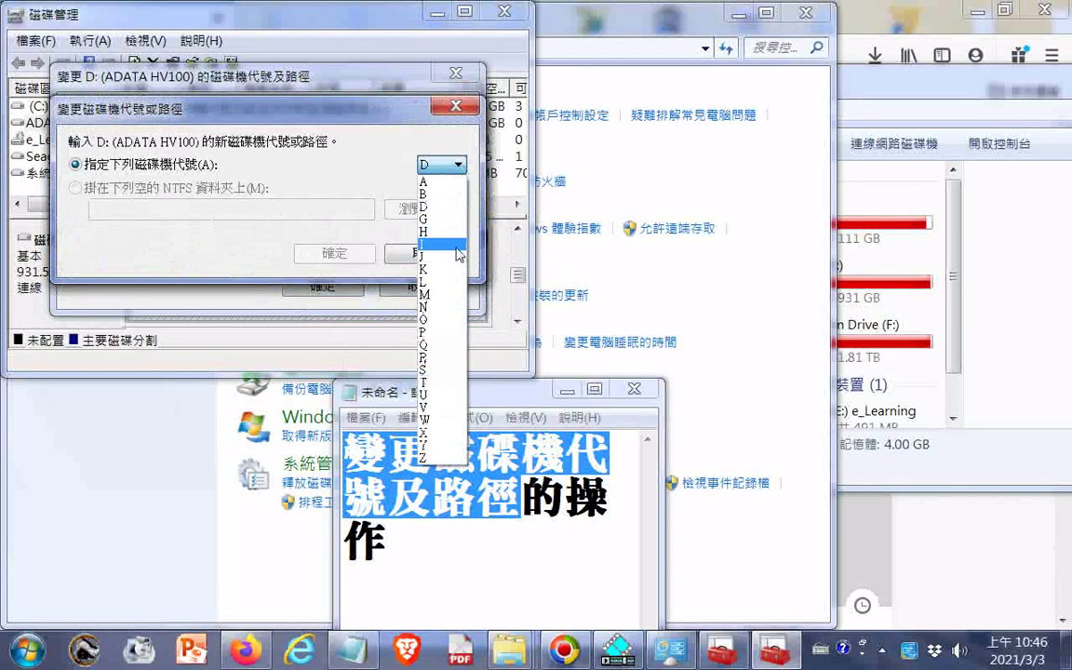
left_click(430, 221)
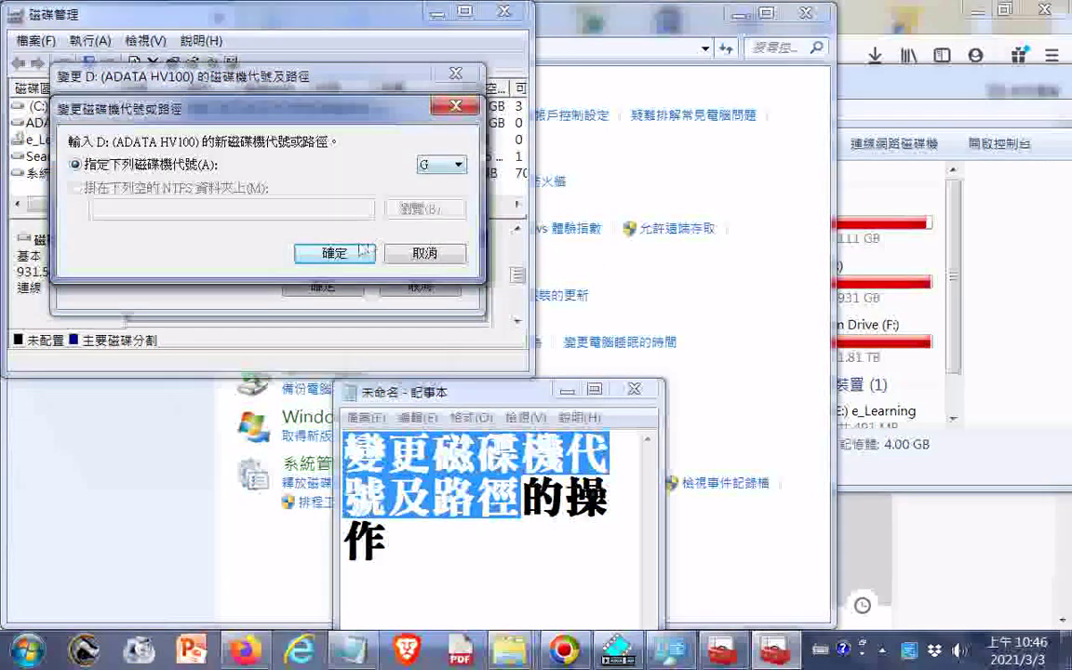
left_click(340, 257)
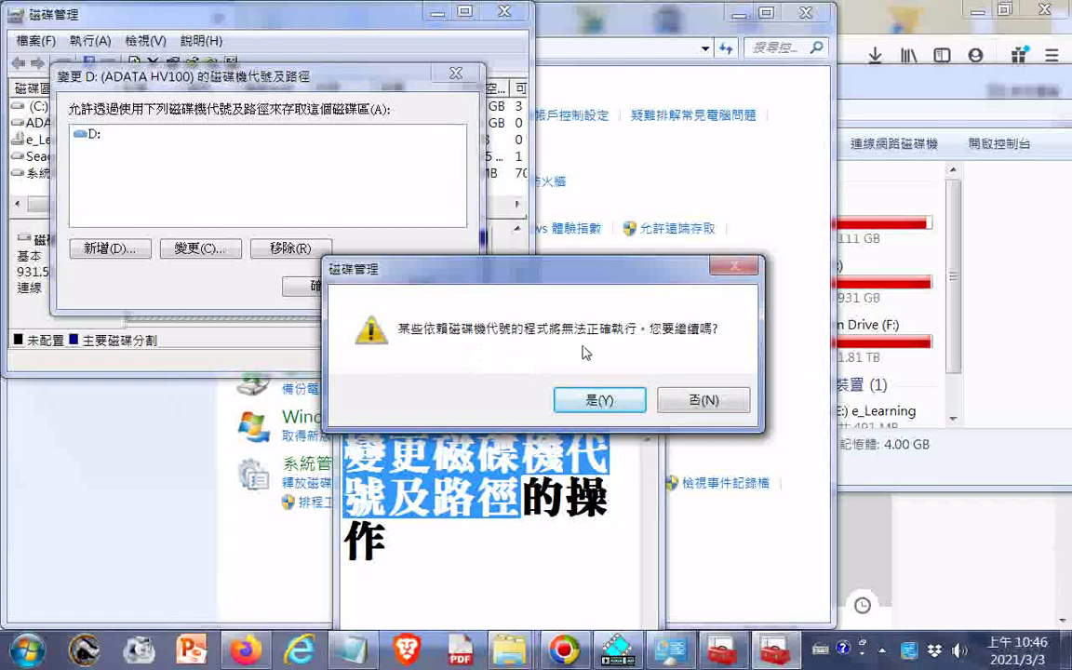
left_click(690, 402)
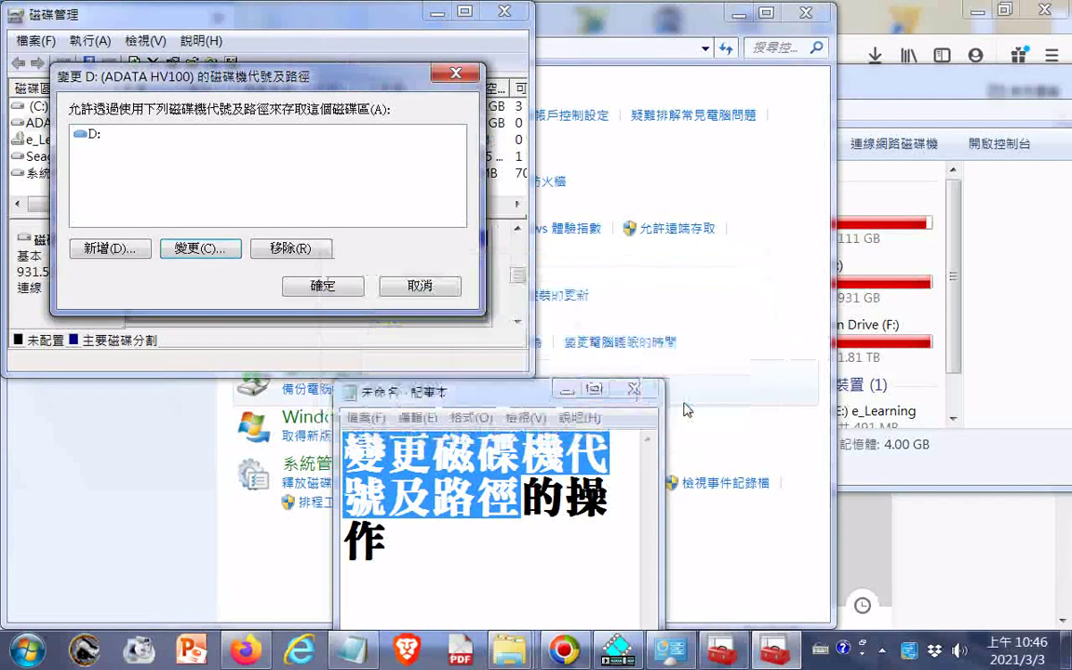
- Close all open Windows Explorer windows
right_click(512, 652)
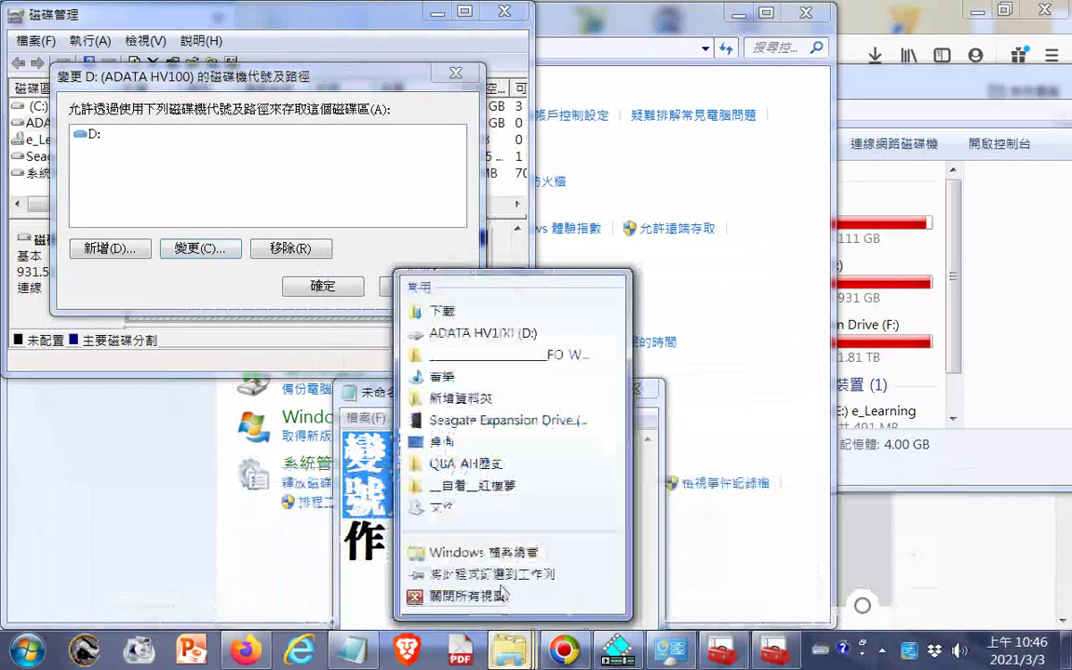
left_click(497, 595)
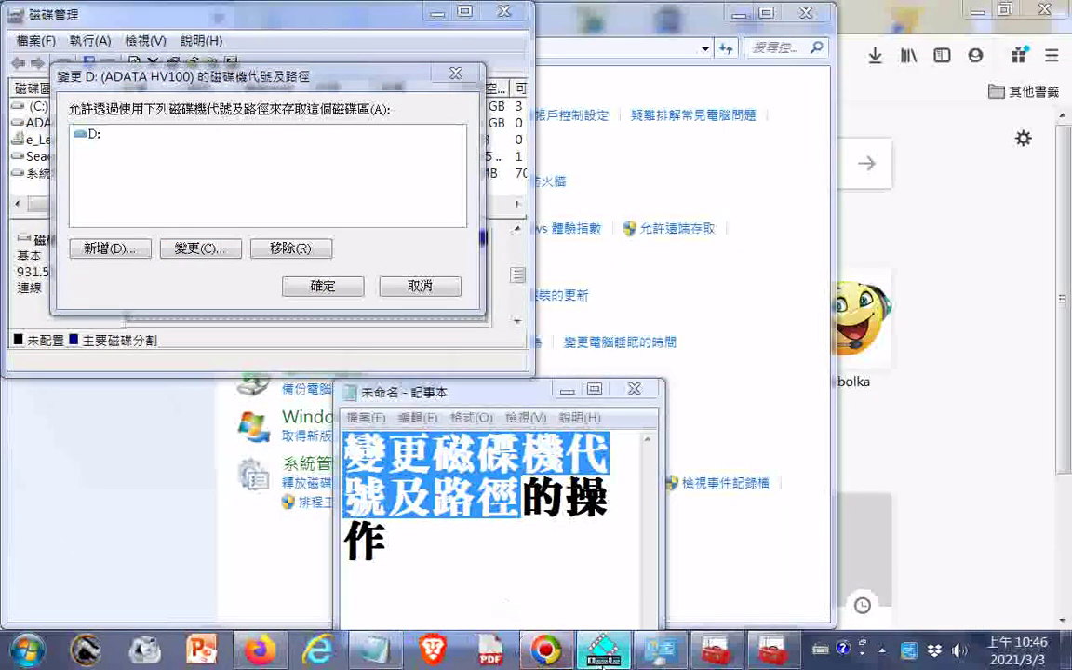
- Close the unneeded background program and bring the drive letter and path settings of ADATA HV100 (D:) back to the front
right_click(601, 651)
left_click(545, 595)
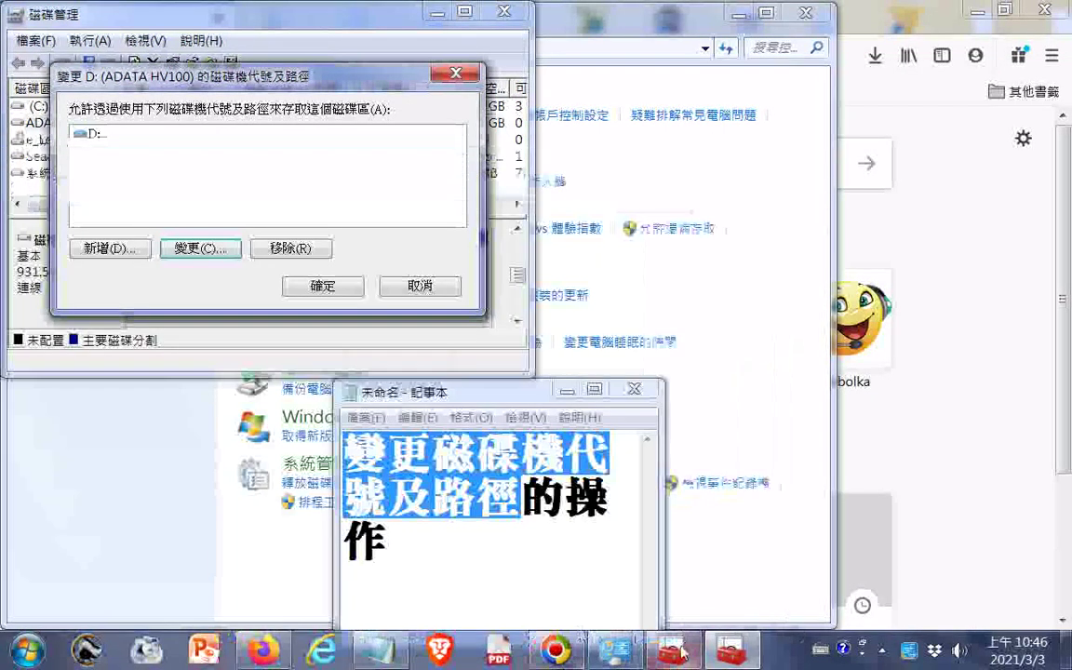
mouse_move(680, 656)
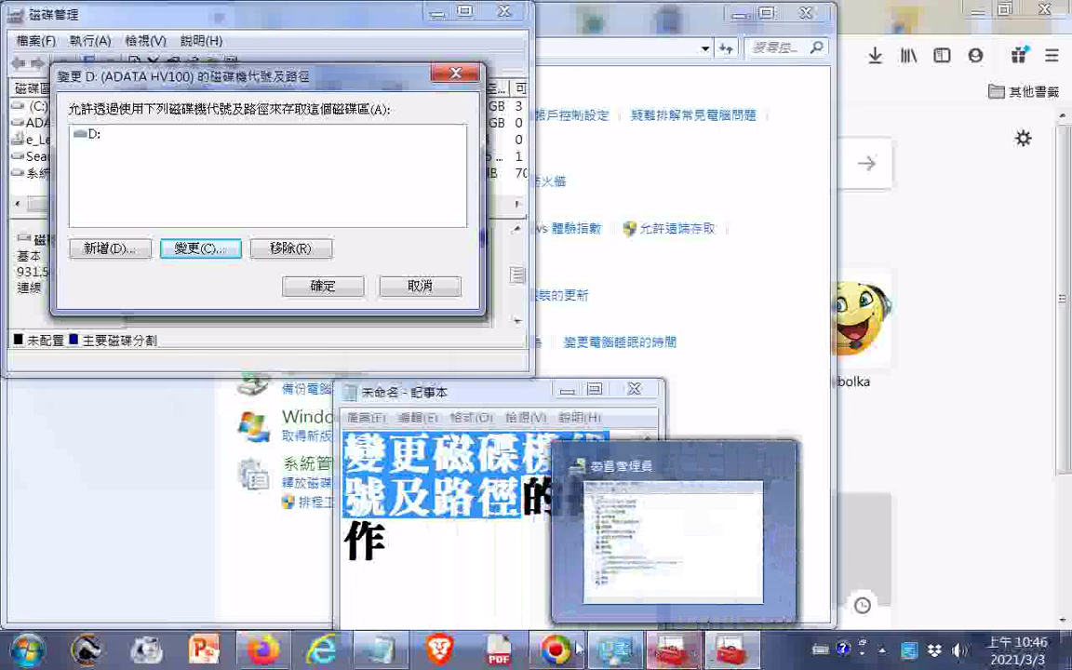
right_click(555, 650)
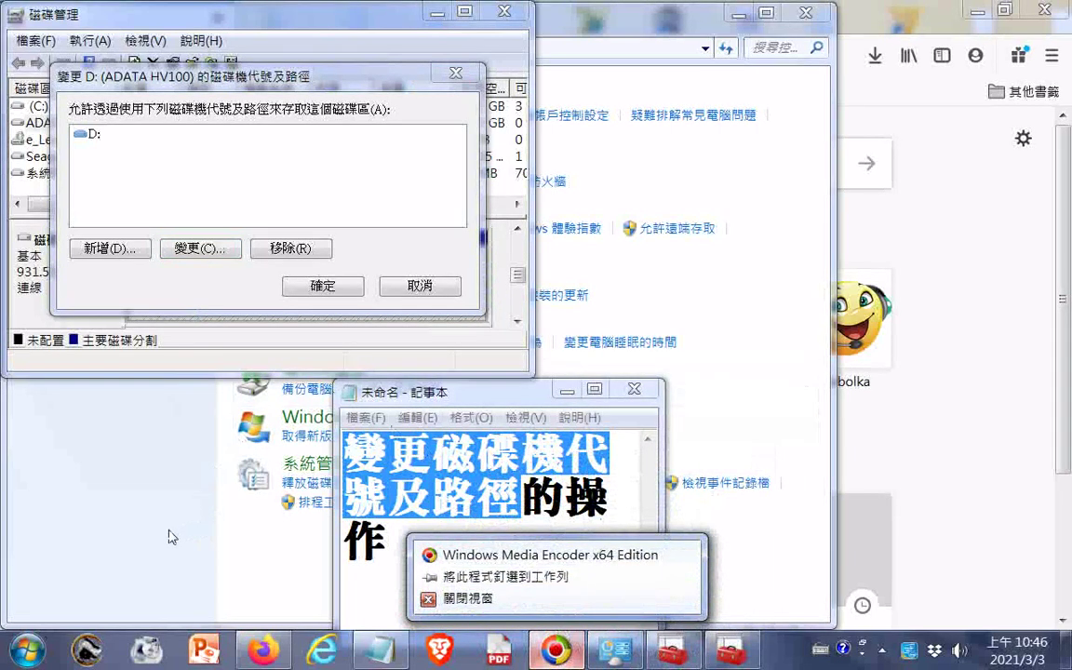
left_click(234, 546)
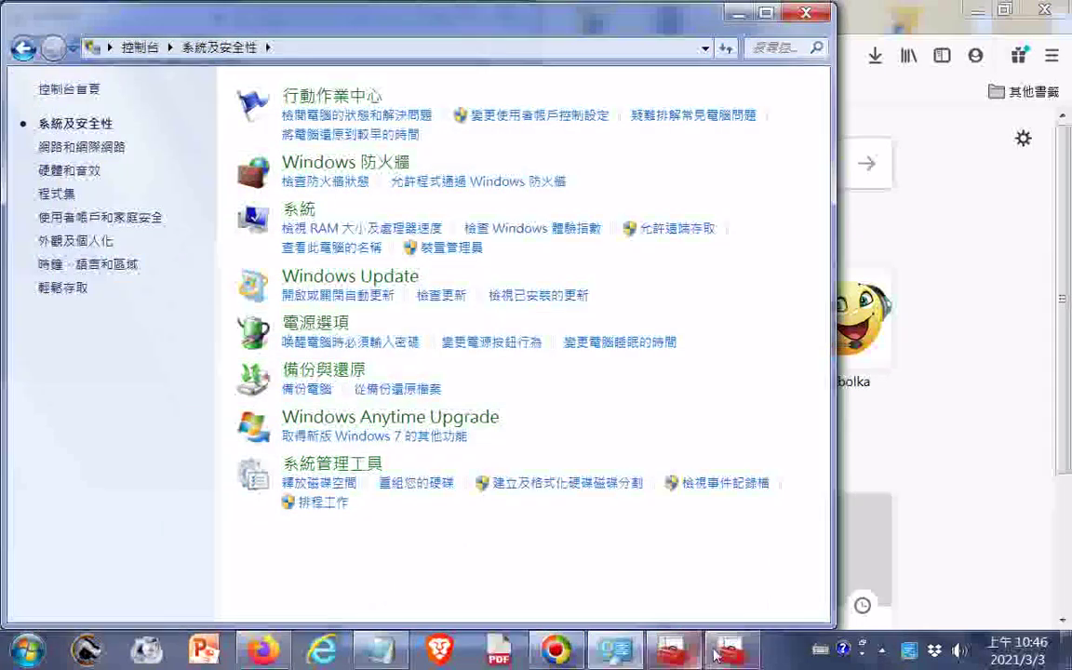
left_click(682, 616)
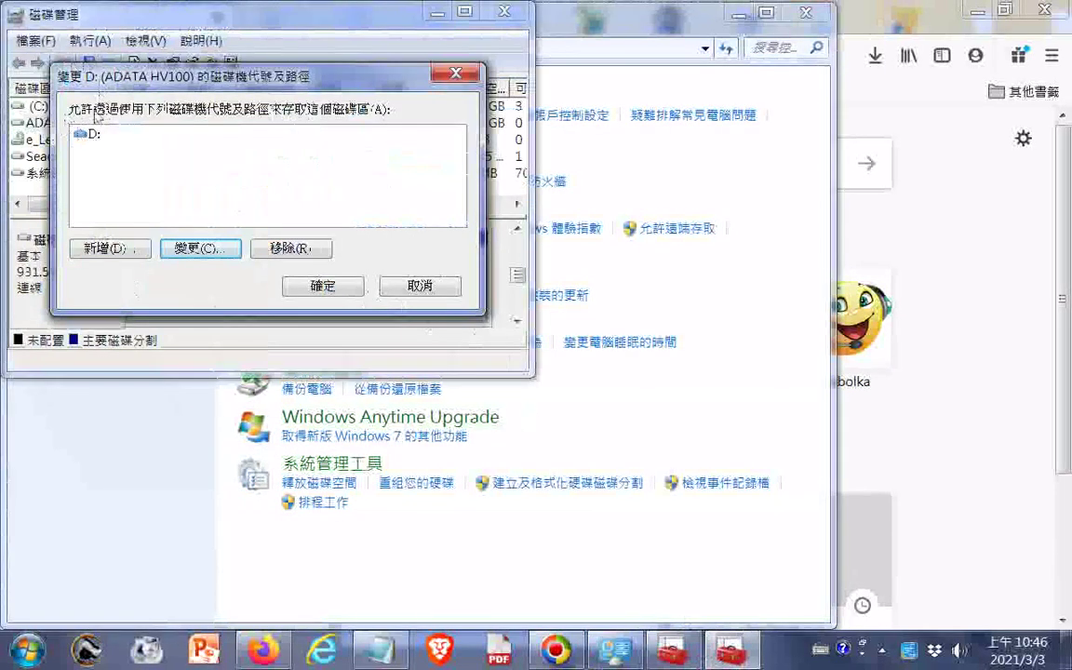
- Try to change the drive letter of ADATA HV100 (D:) to H, declining to continue at the volume-in-use warning
left_click(196, 247)
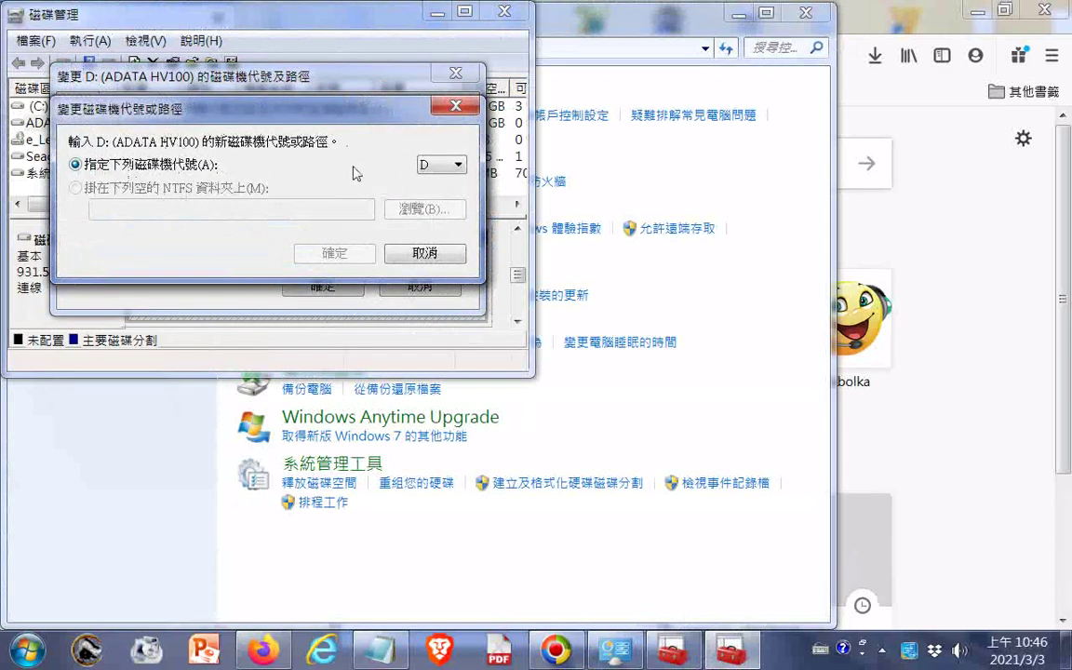
left_click(458, 165)
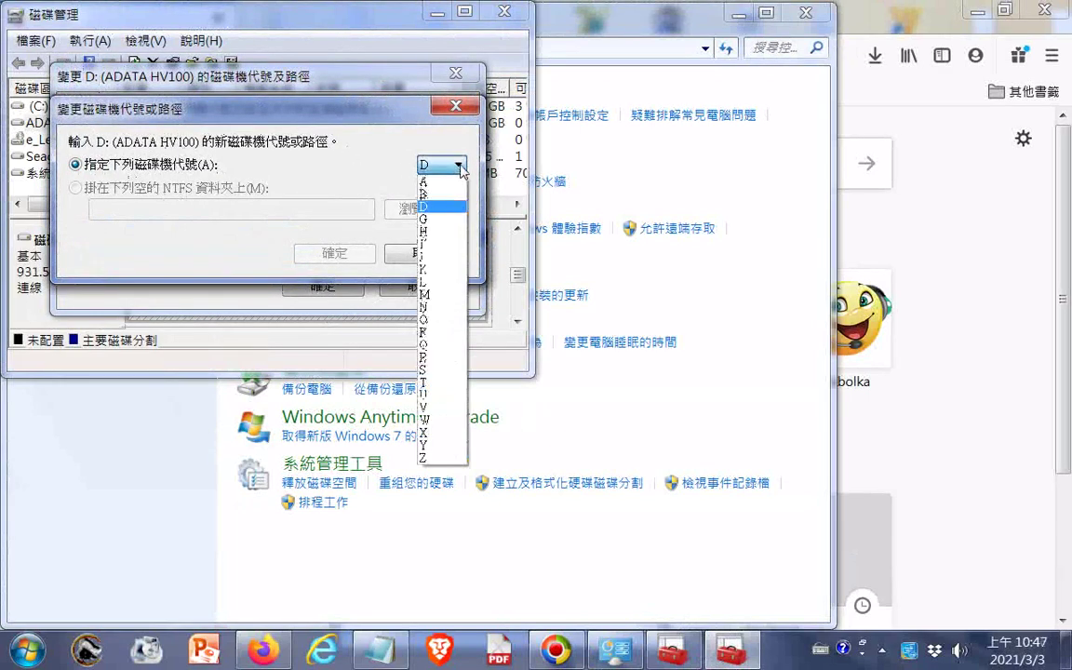
left_click(443, 232)
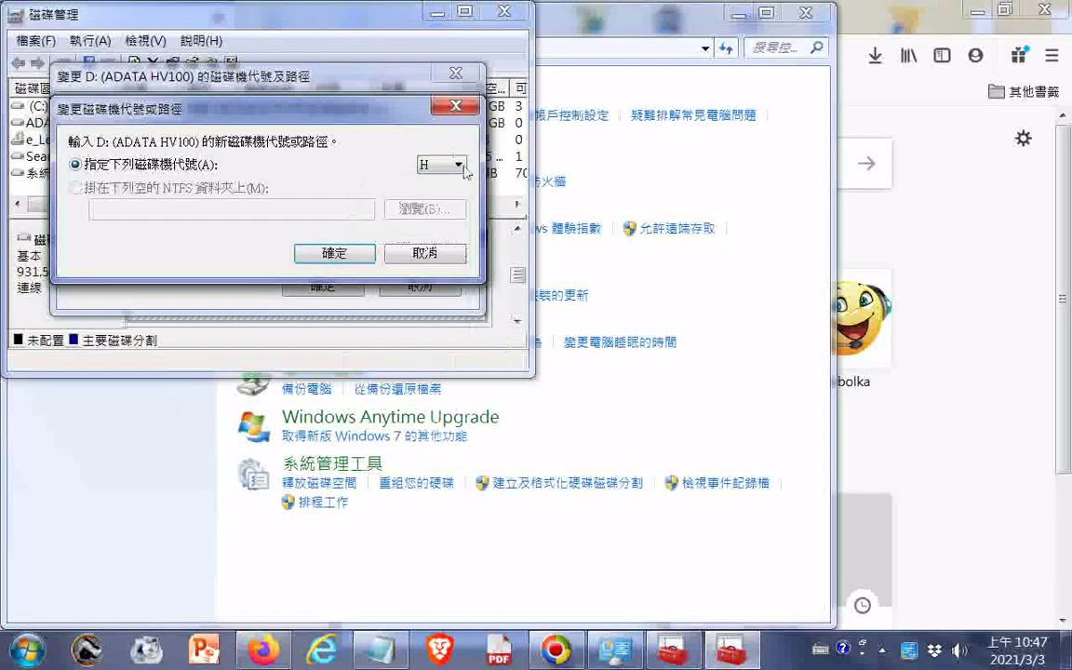
left_click(332, 251)
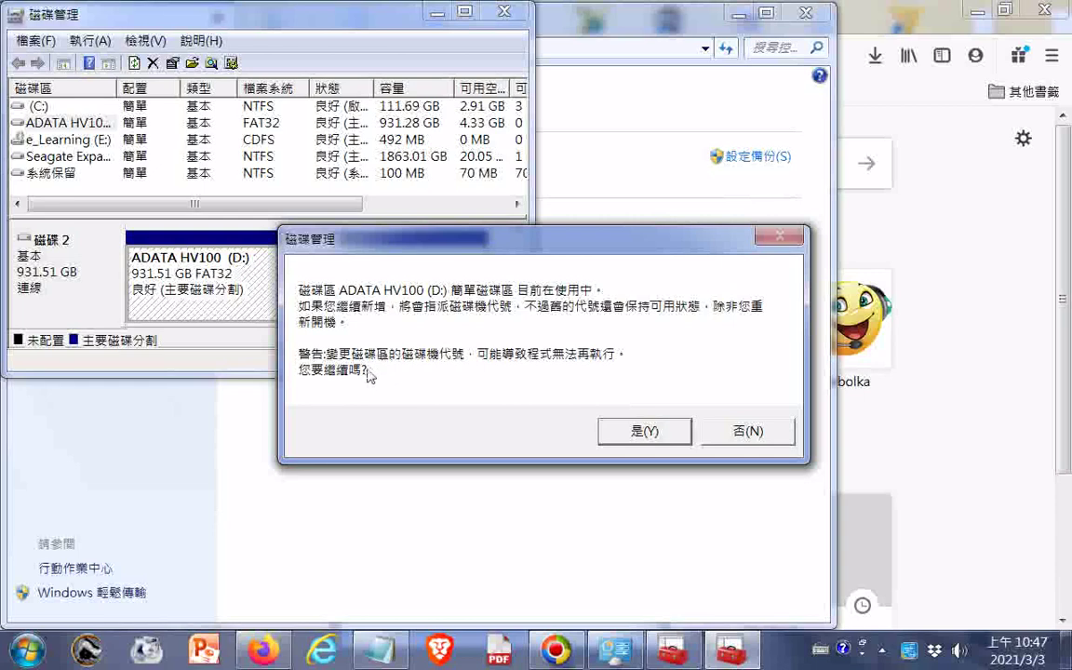
left_click(746, 430)
- Enlarge the Disk Management window downward and show the volume layout from disk 0 onward
left_click_drag(391, 376, 381, 553)
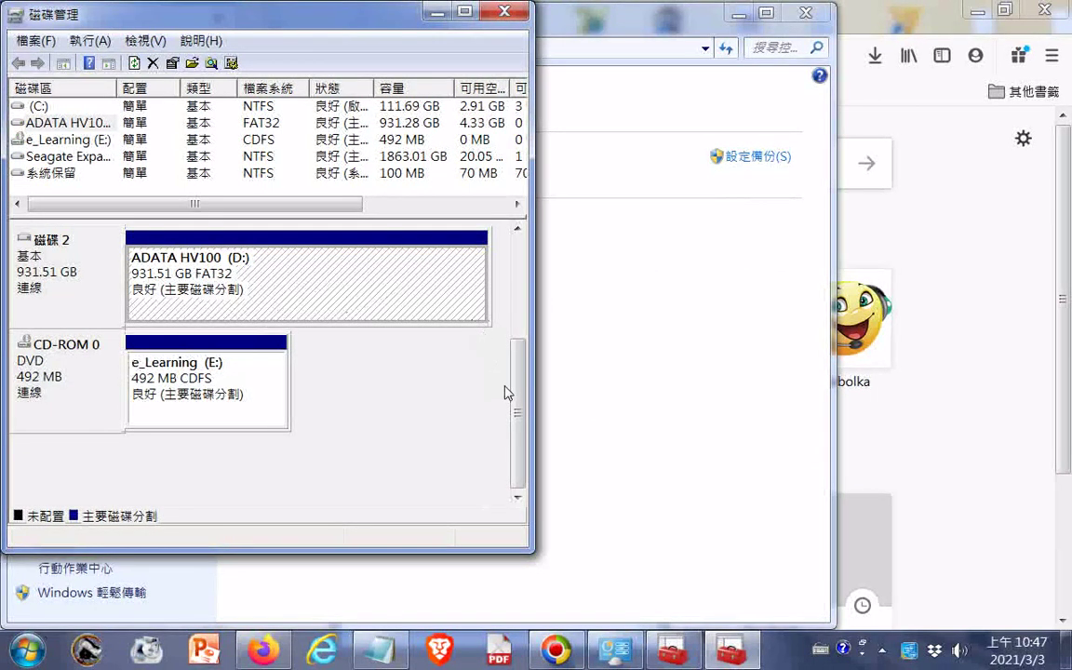
left_click_drag(517, 402, 527, 299)
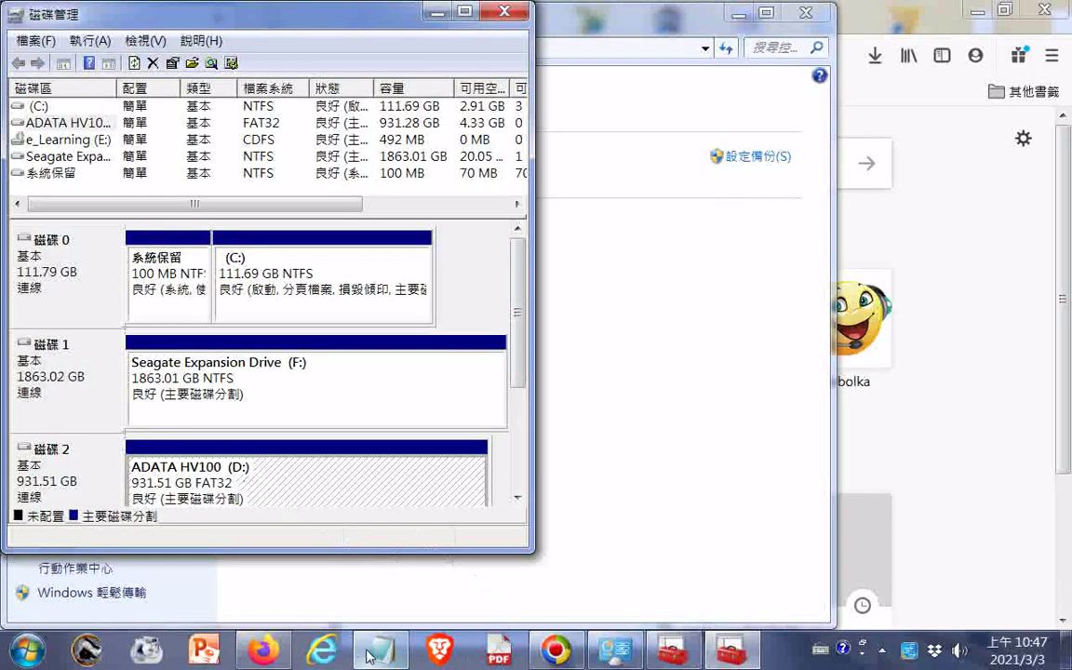
mouse_move(384, 651)
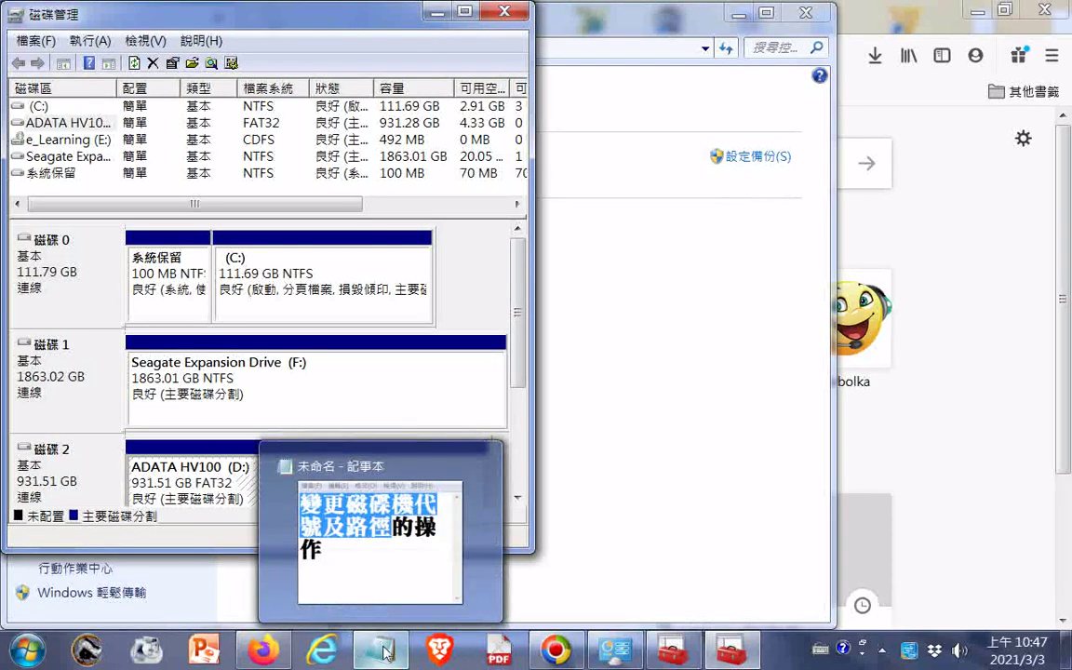
mouse_move(276, 648)
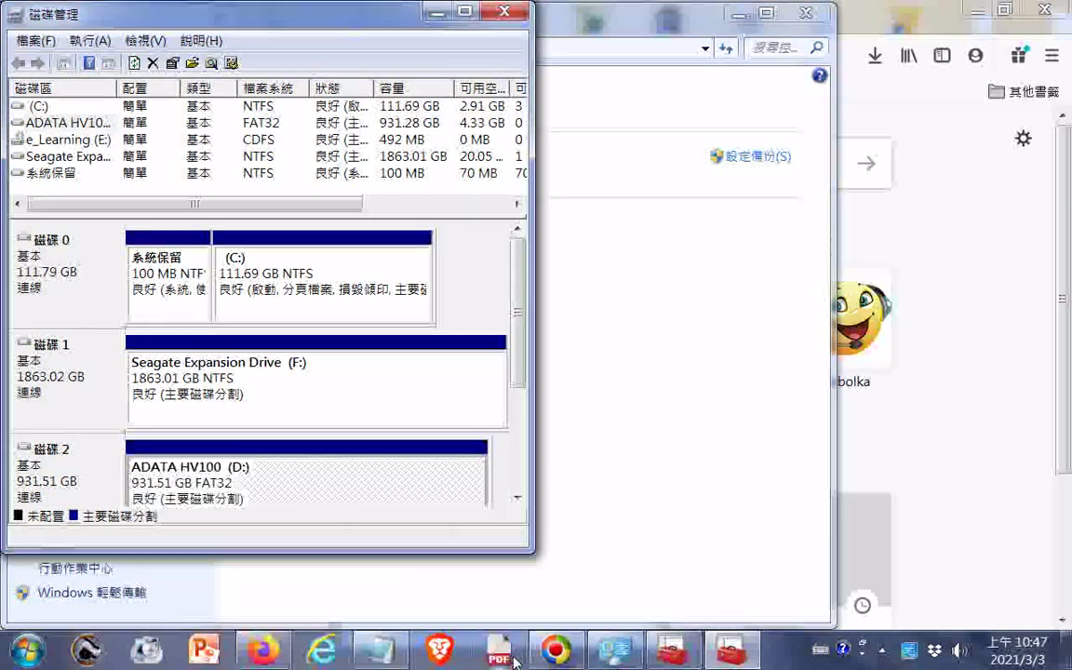
mouse_move(738, 648)
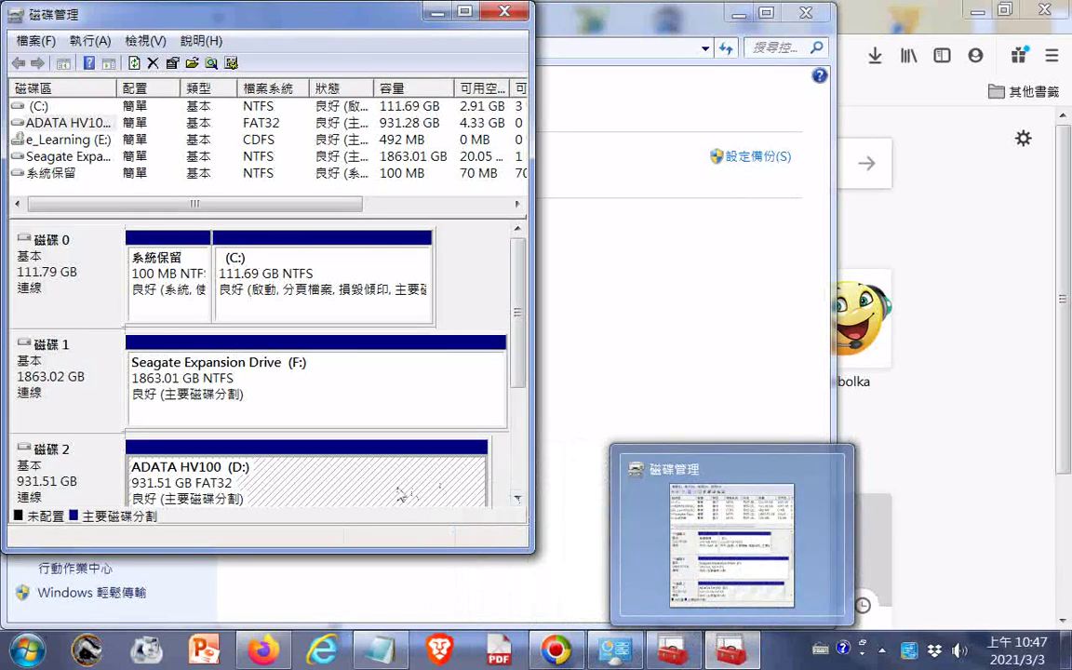
- Change the drive letter of ADATA HV100 (D:) to G, accepting both the program-dependency and volume-in-use warnings
right_click(349, 491)
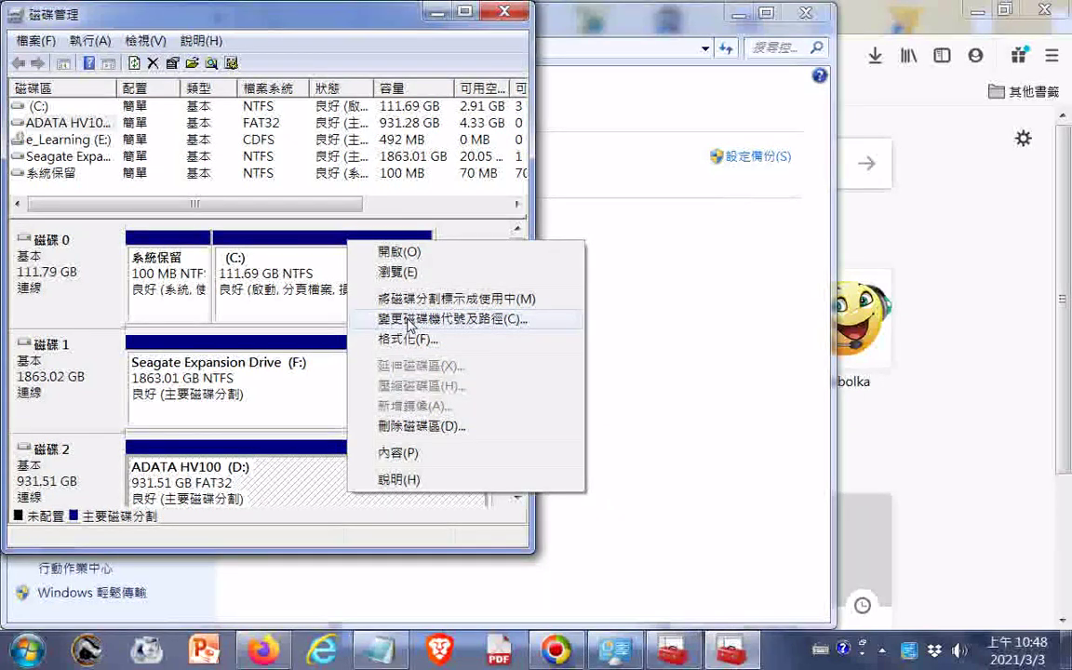
left_click(244, 424)
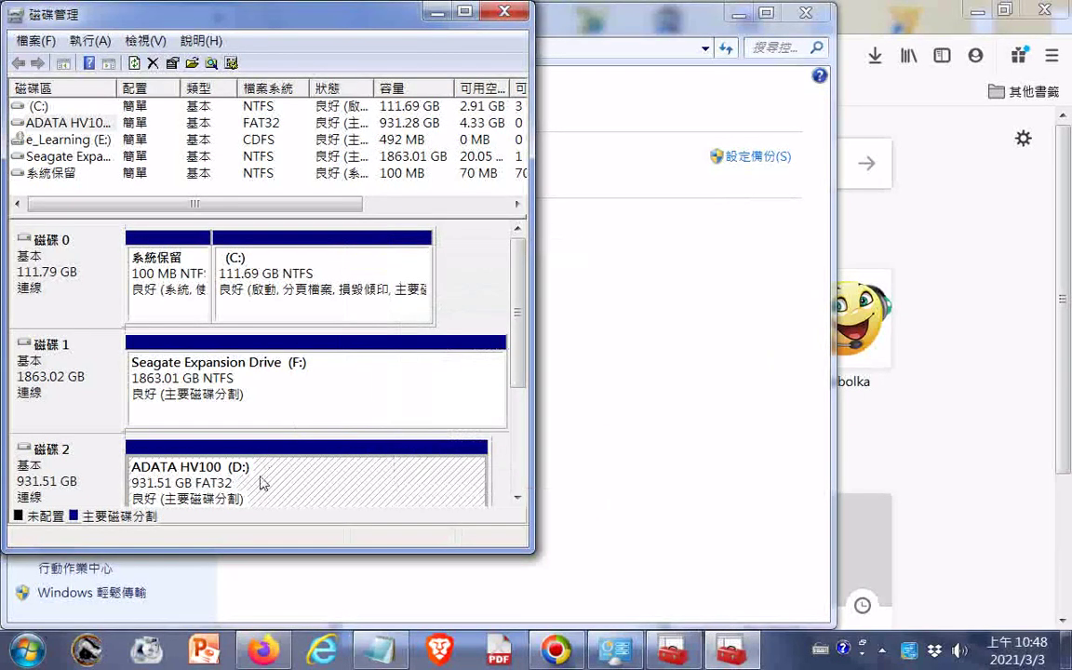
right_click(261, 476)
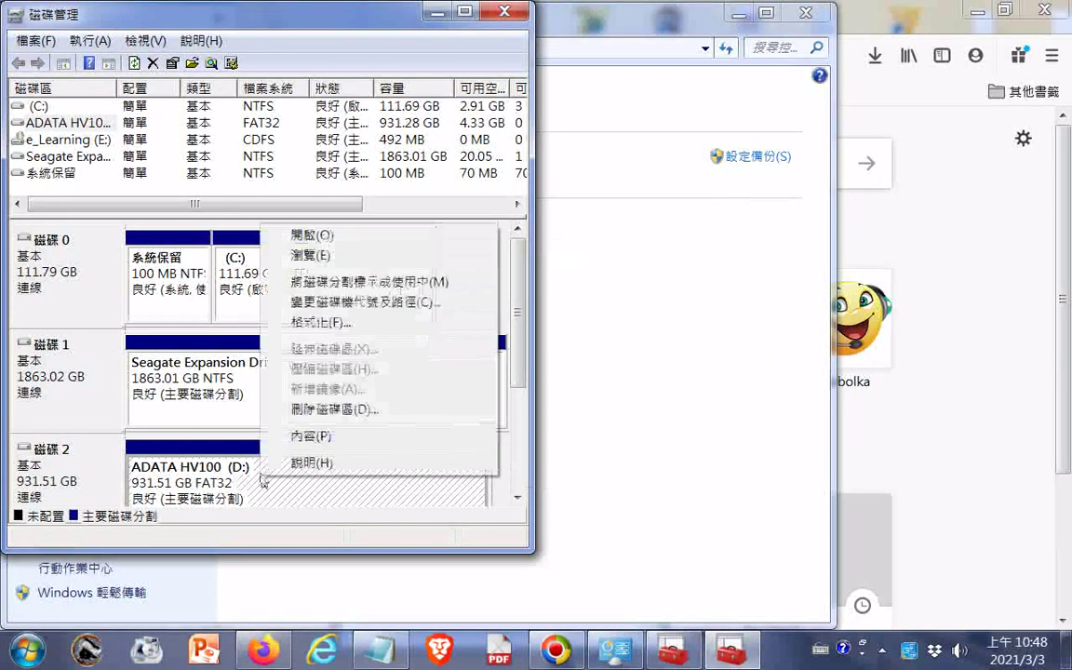
left_click(373, 304)
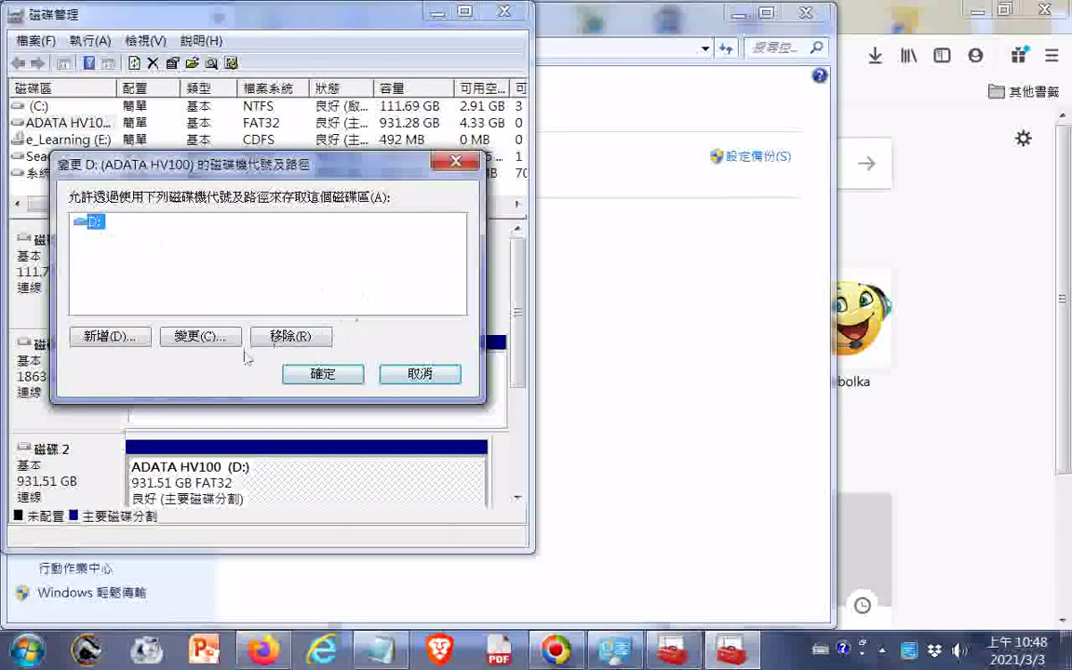
left_click(209, 338)
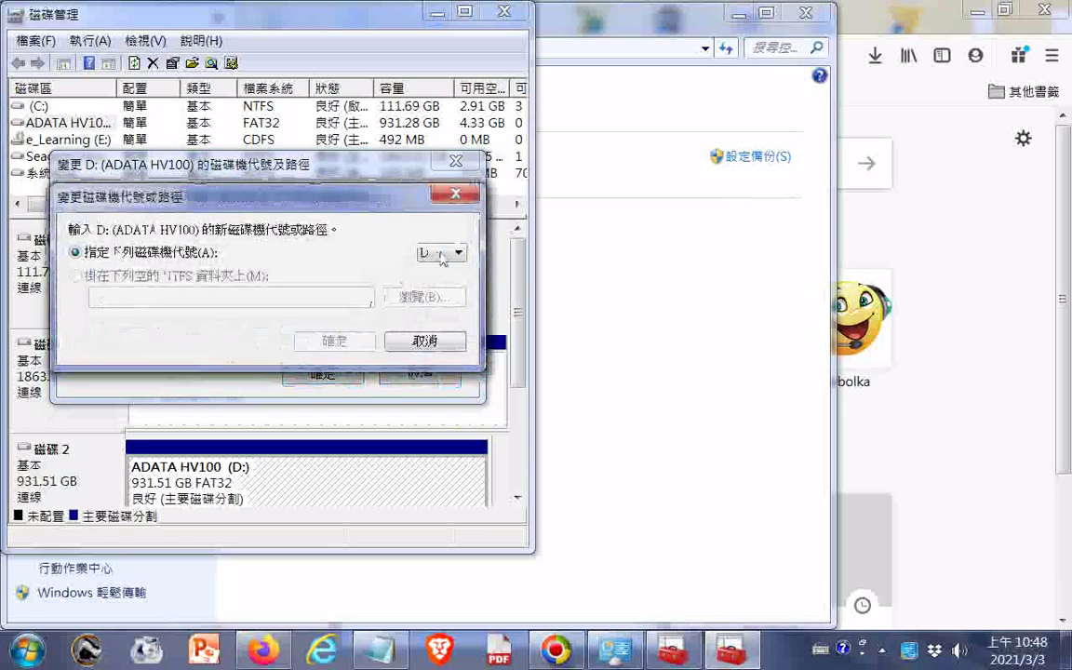
left_click(444, 252)
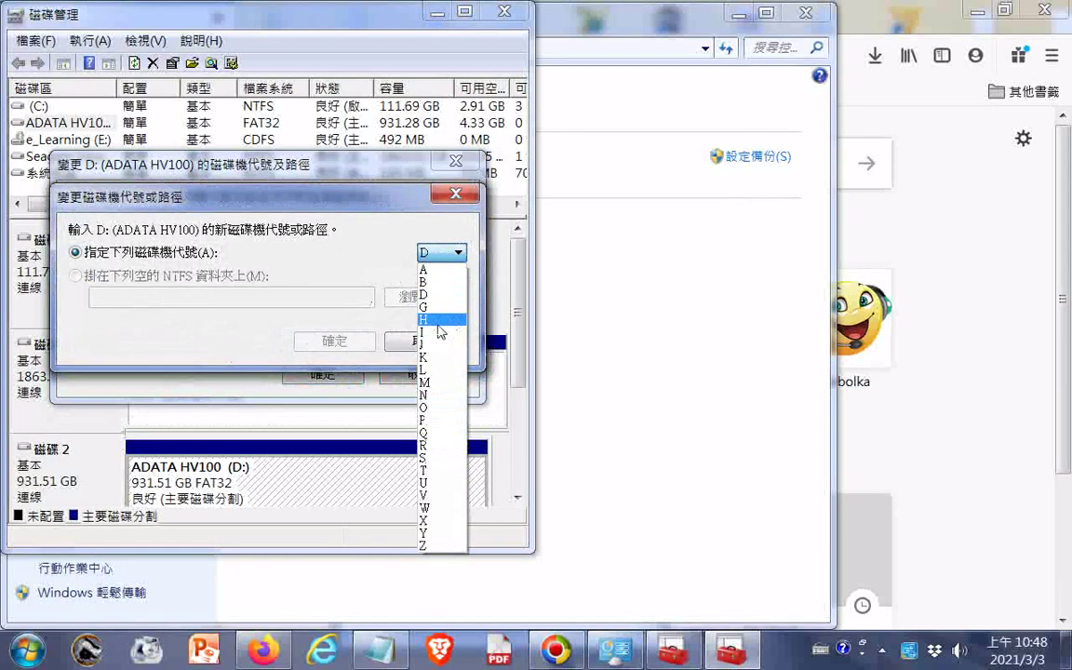
left_click(430, 307)
left_click(322, 346)
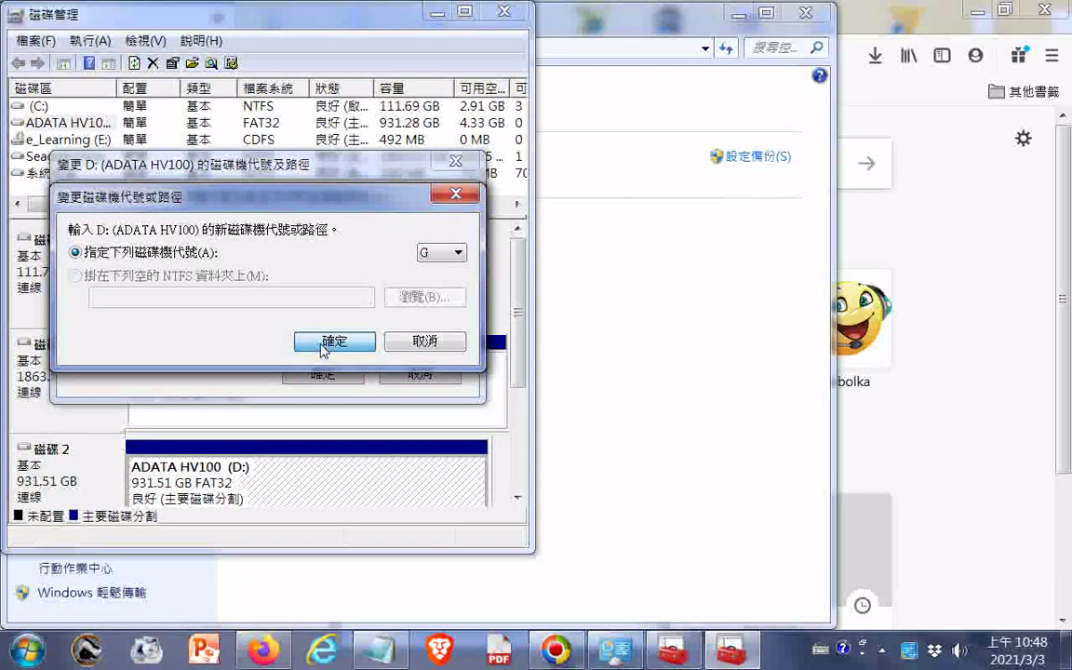
left_click(323, 344)
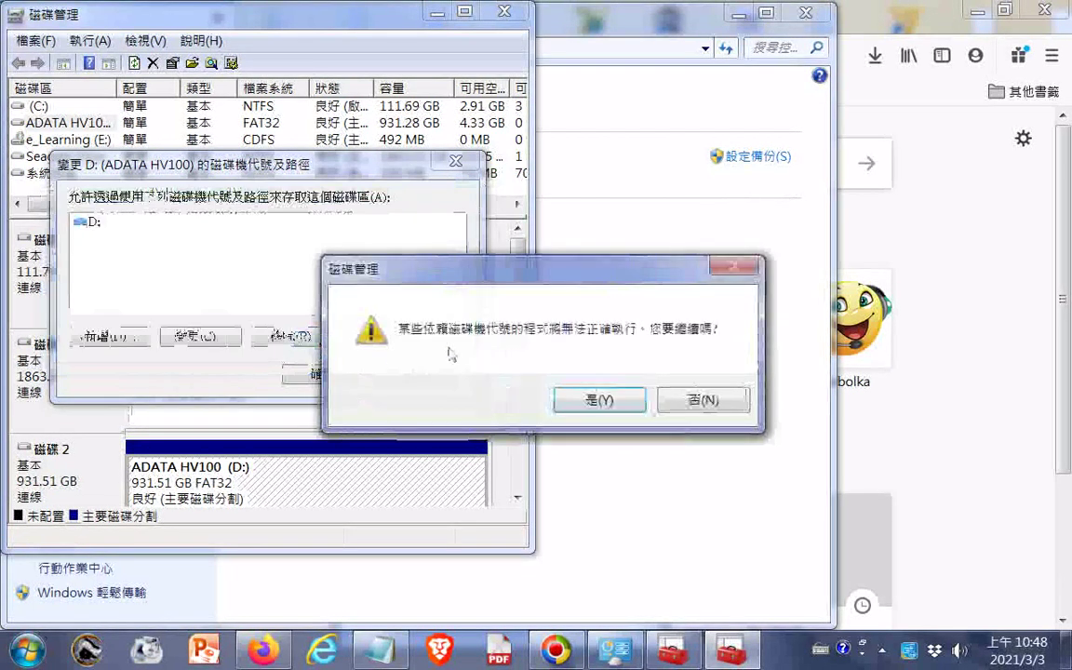
left_click(600, 403)
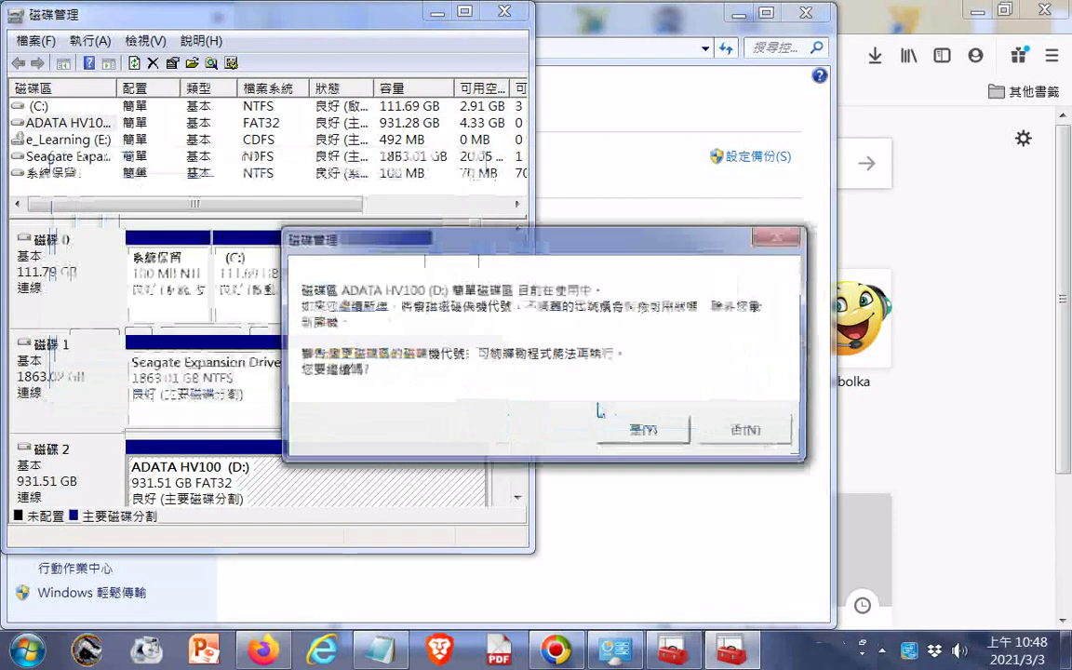
left_click(642, 432)
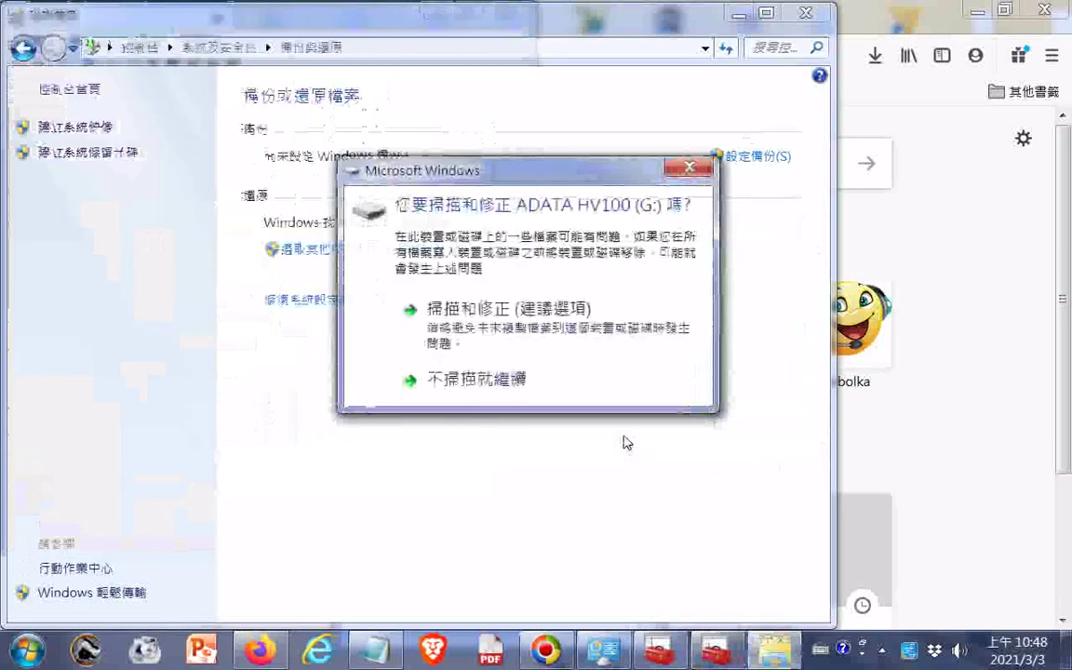
- Skip scanning ADATA HV100 (G:), open its folder to view files, and widen the navigation pane to show full drive names
left_click(492, 381)
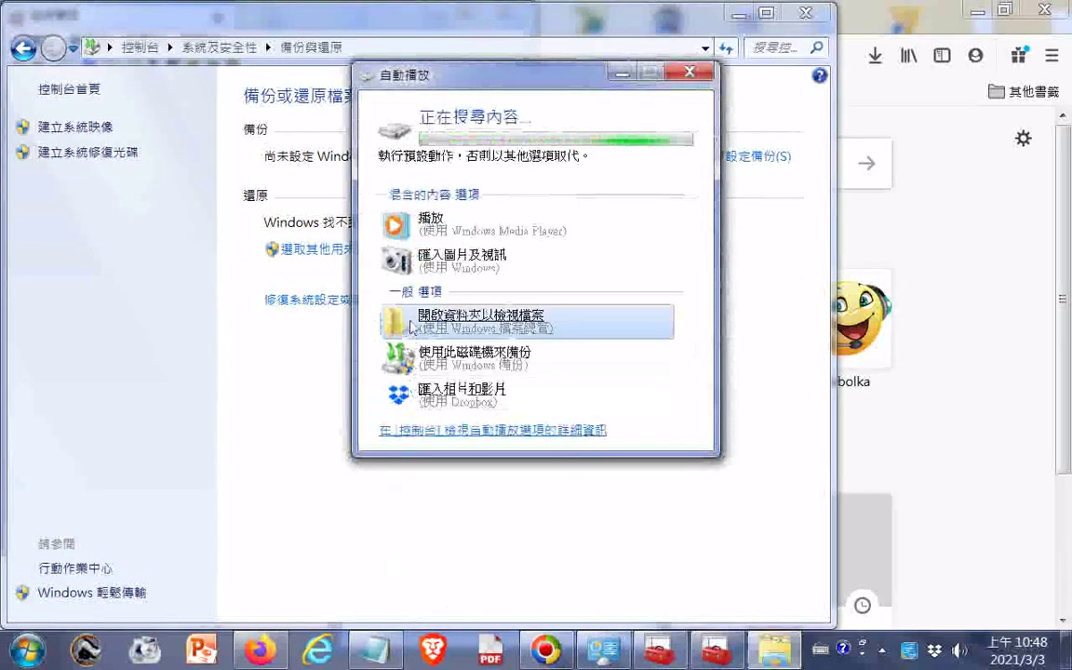
left_click(418, 321)
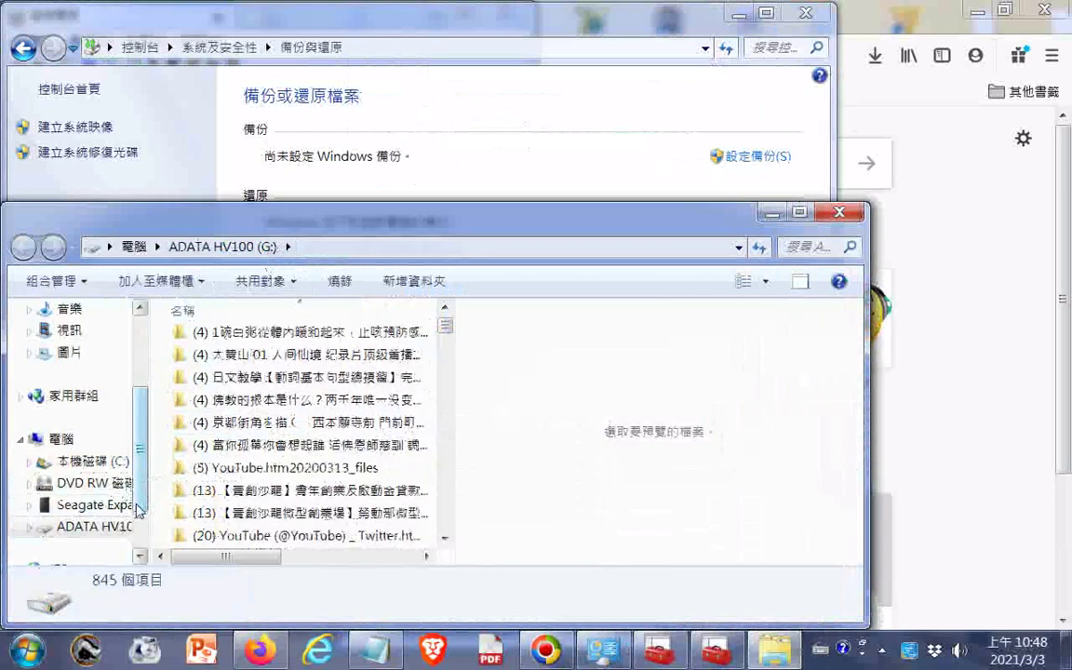
left_click_drag(145, 507, 312, 552)
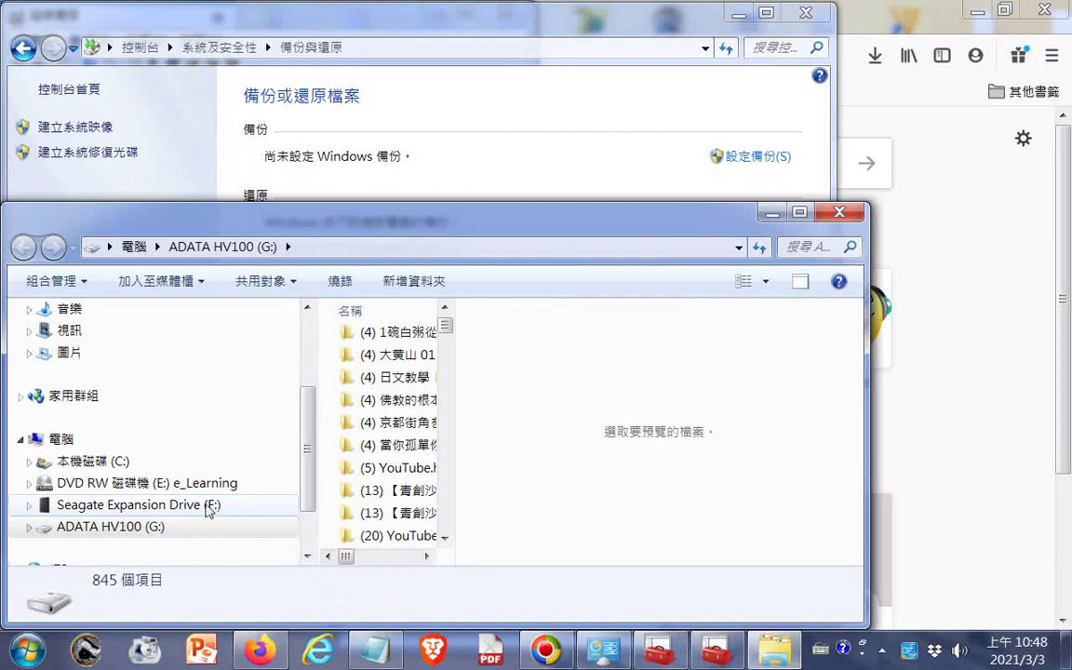
- Return to Disk Management and change the drive letter of Seagate Expansion Drive (F:) to D, accepting the warning
left_click(722, 654)
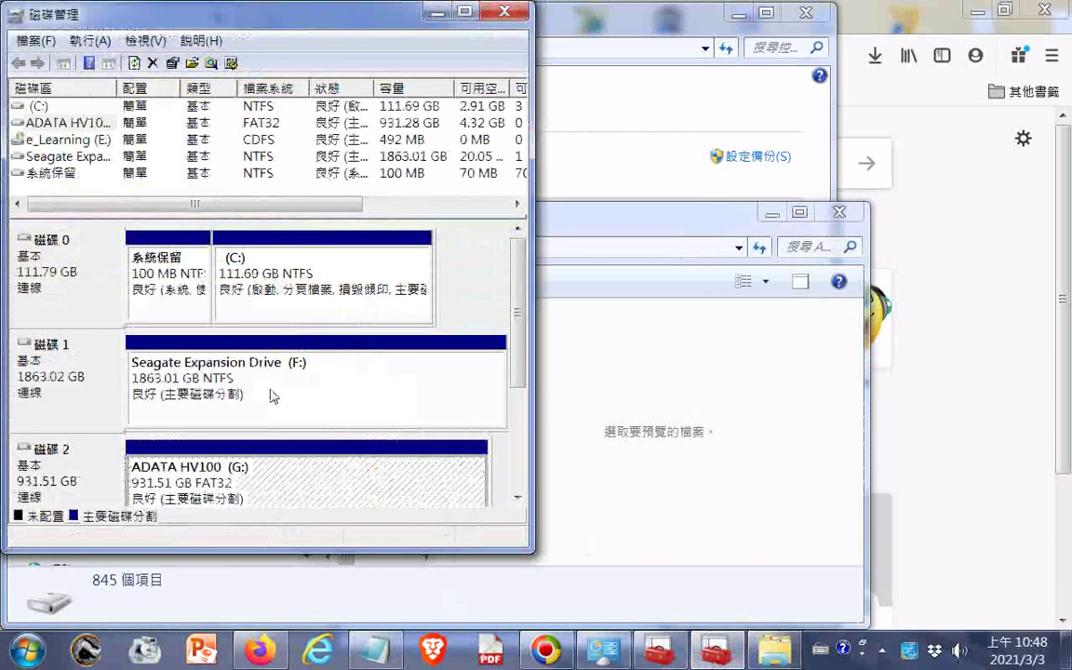
right_click(269, 395)
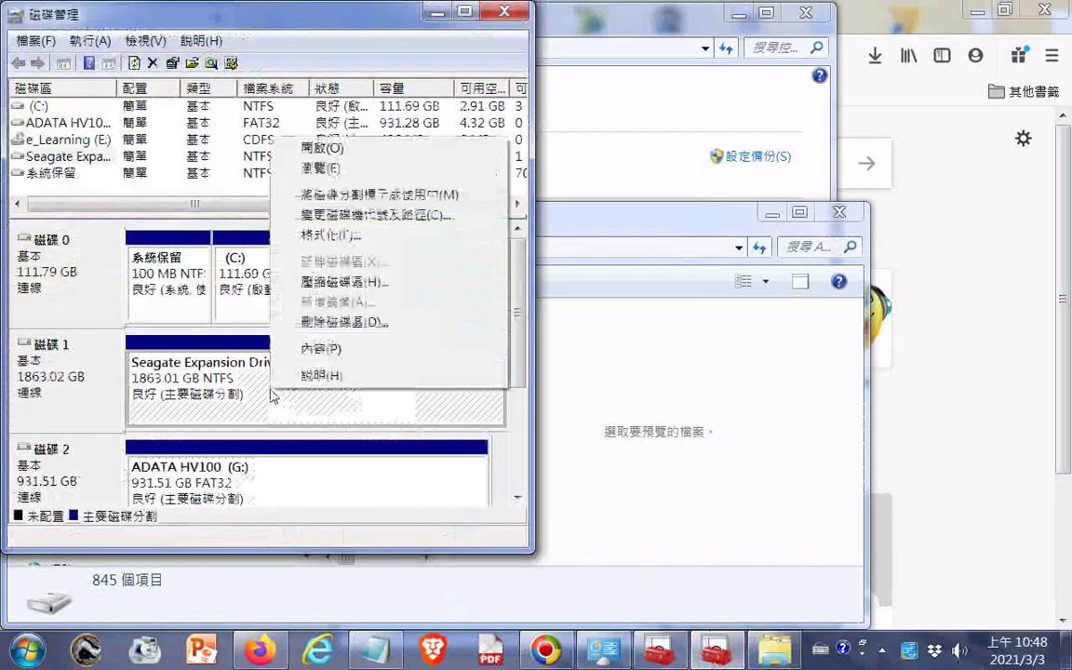
left_click(367, 215)
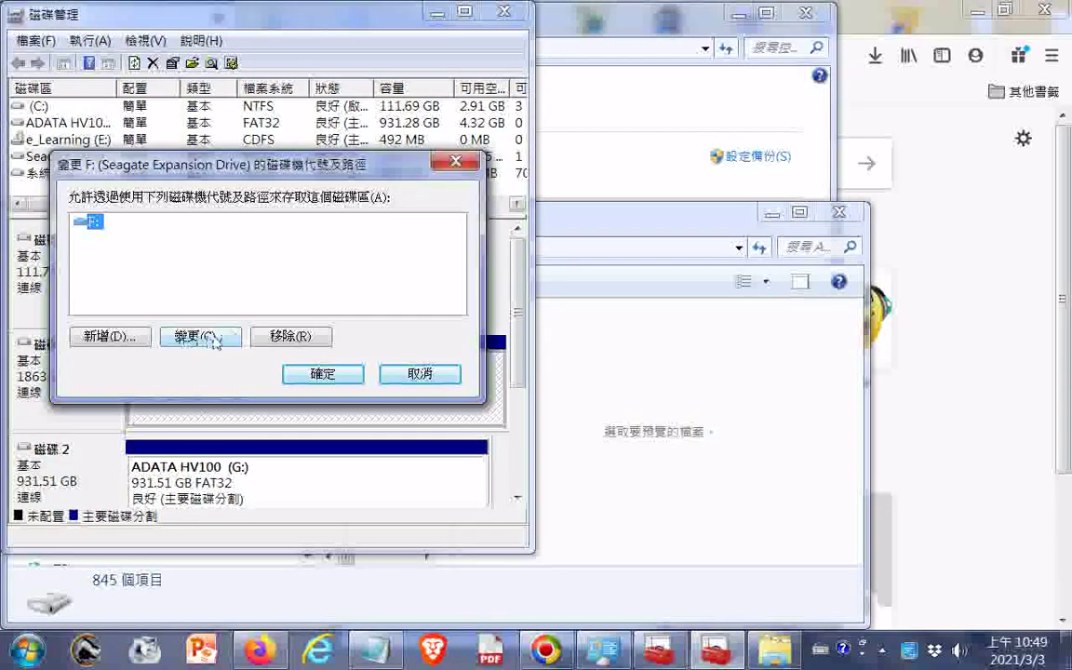
left_click(211, 340)
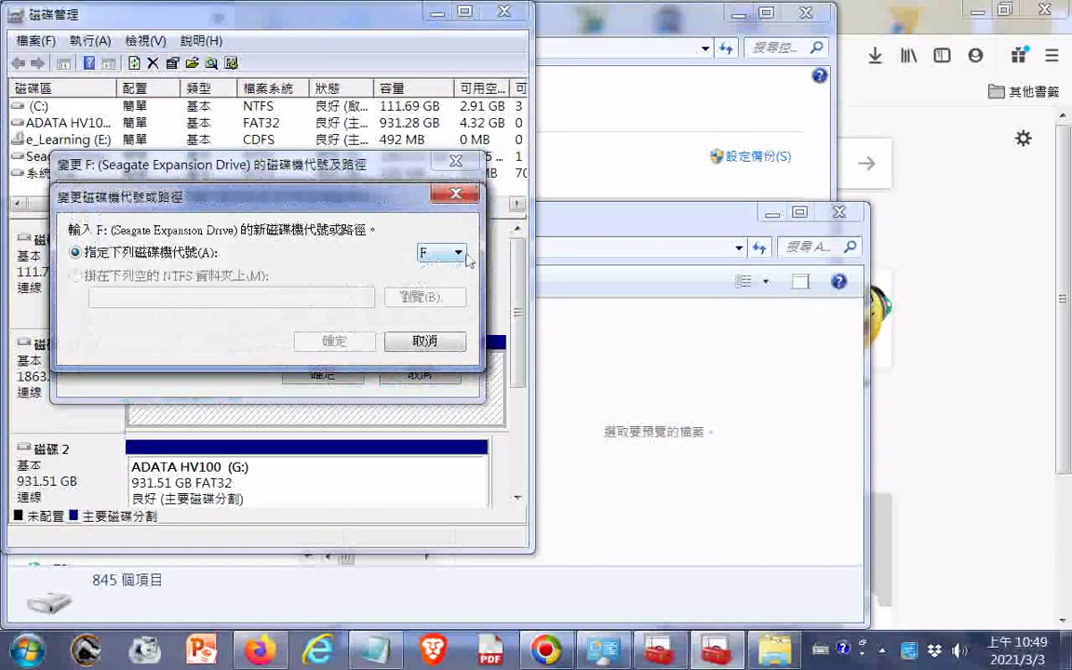
left_click(441, 253)
left_click(455, 283)
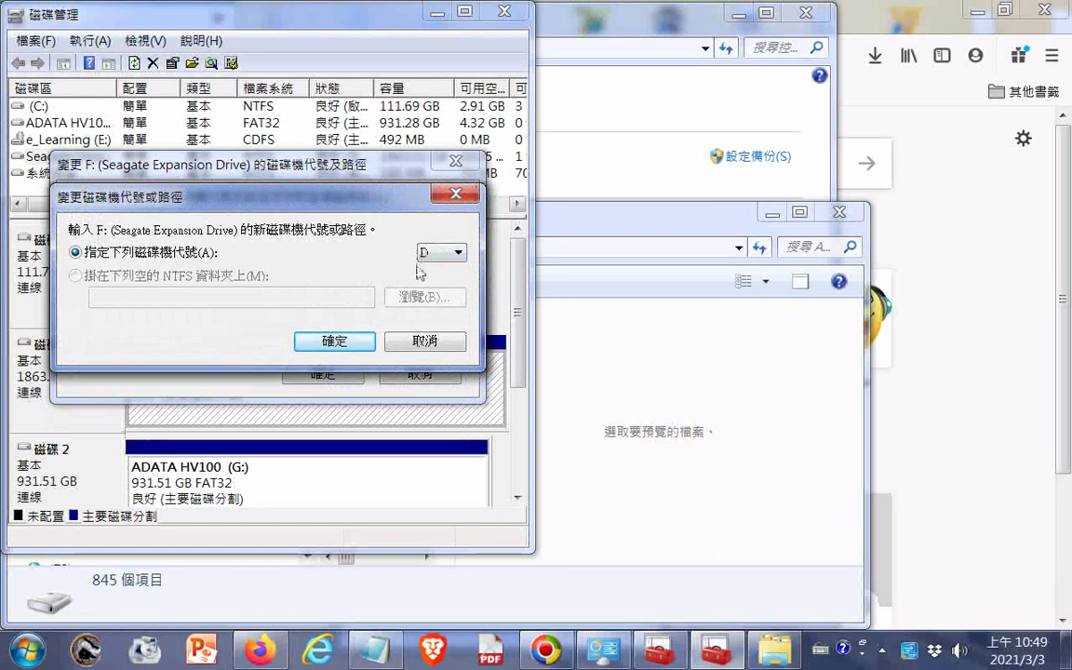
left_click(347, 342)
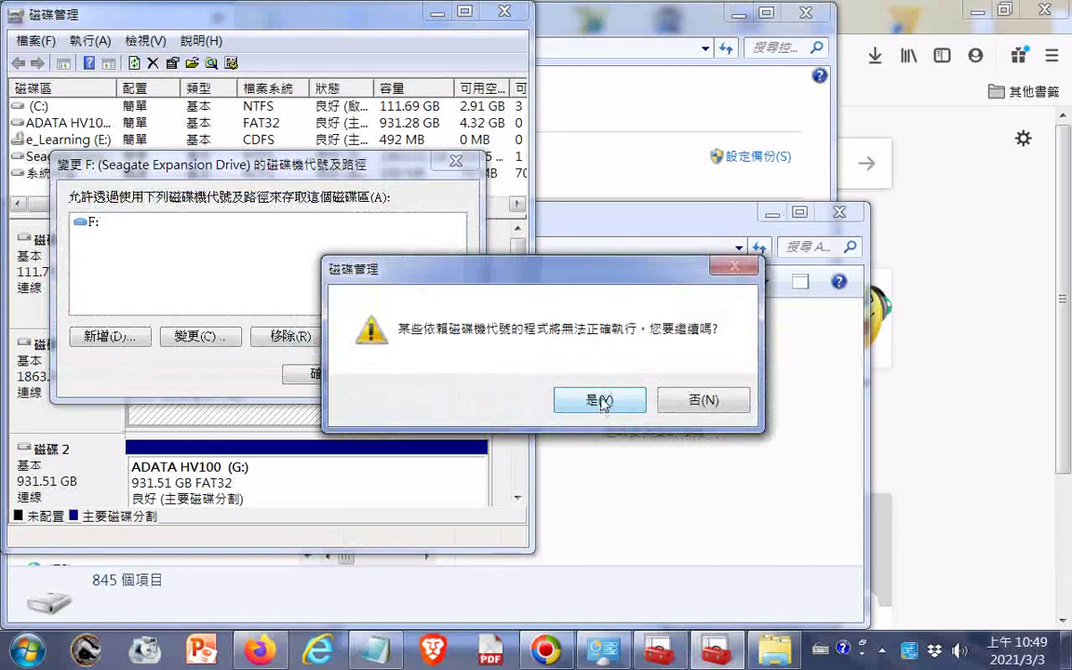
left_click(602, 399)
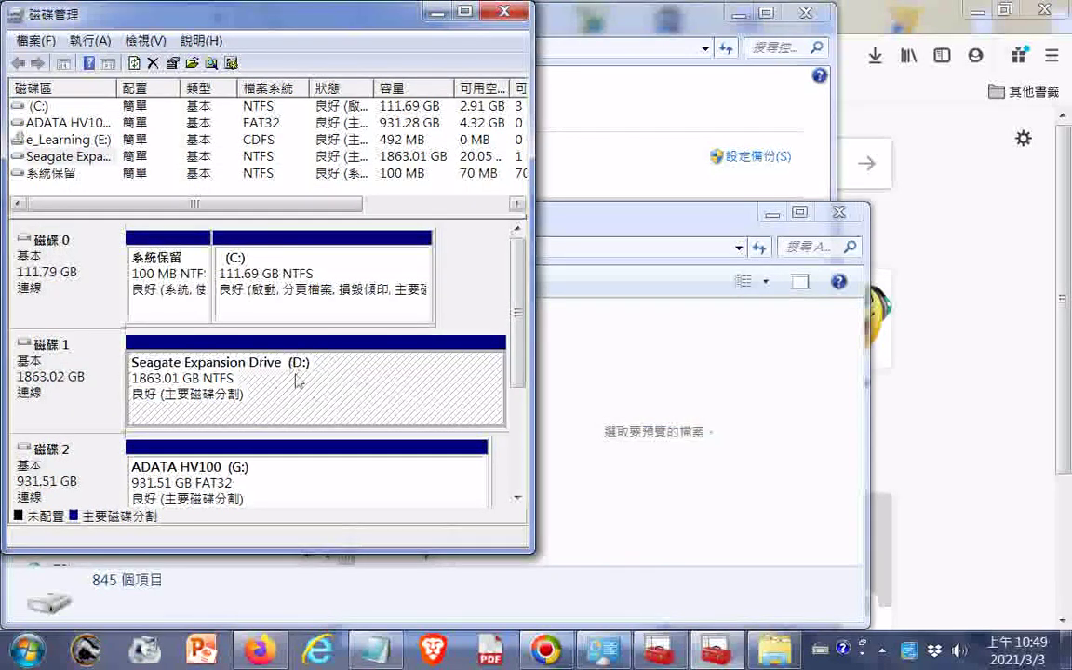
- Open the drive letter change dialogs for ADATA HV100 (G:), and open Seagate Expansion Drive (D:) from AutoPlay to view its first folder
right_click(282, 500)
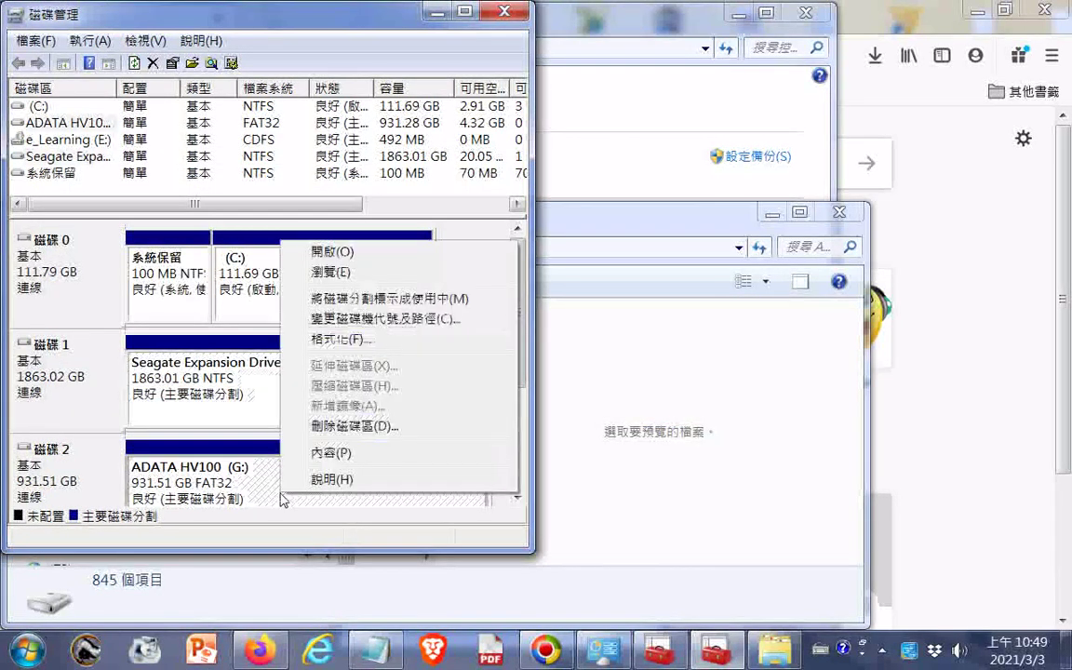
left_click(349, 320)
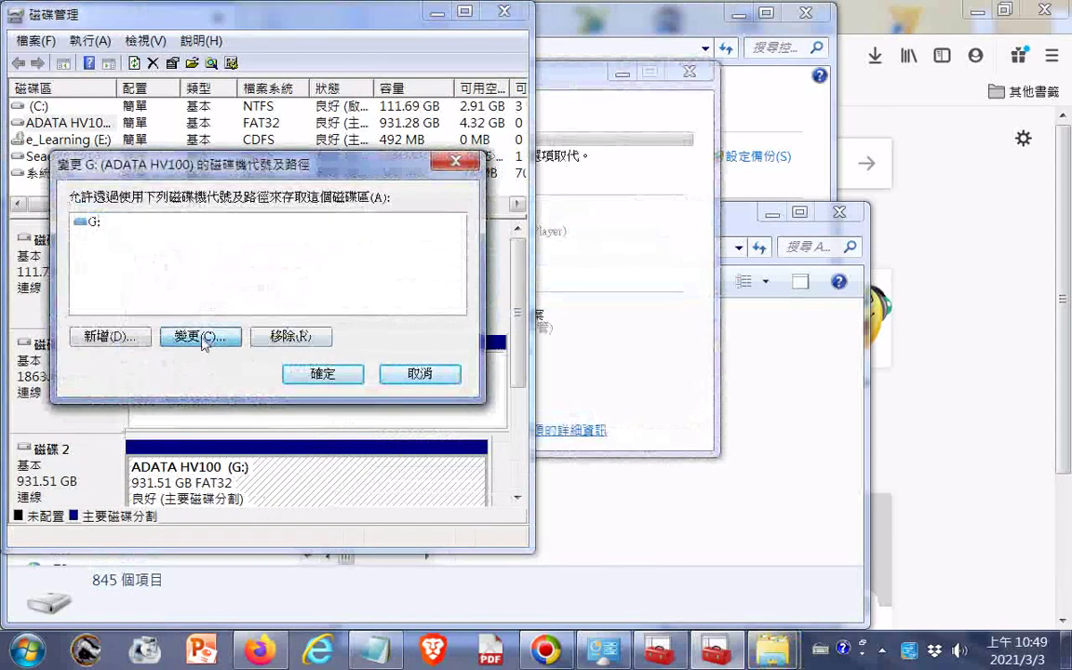
left_click(206, 338)
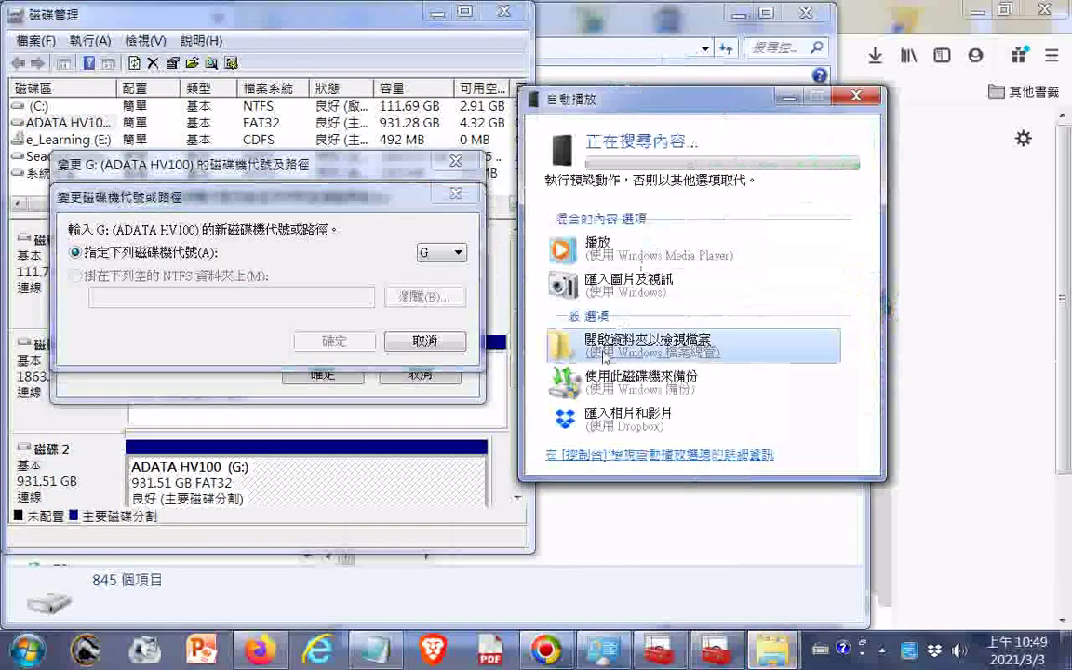
left_click(651, 344)
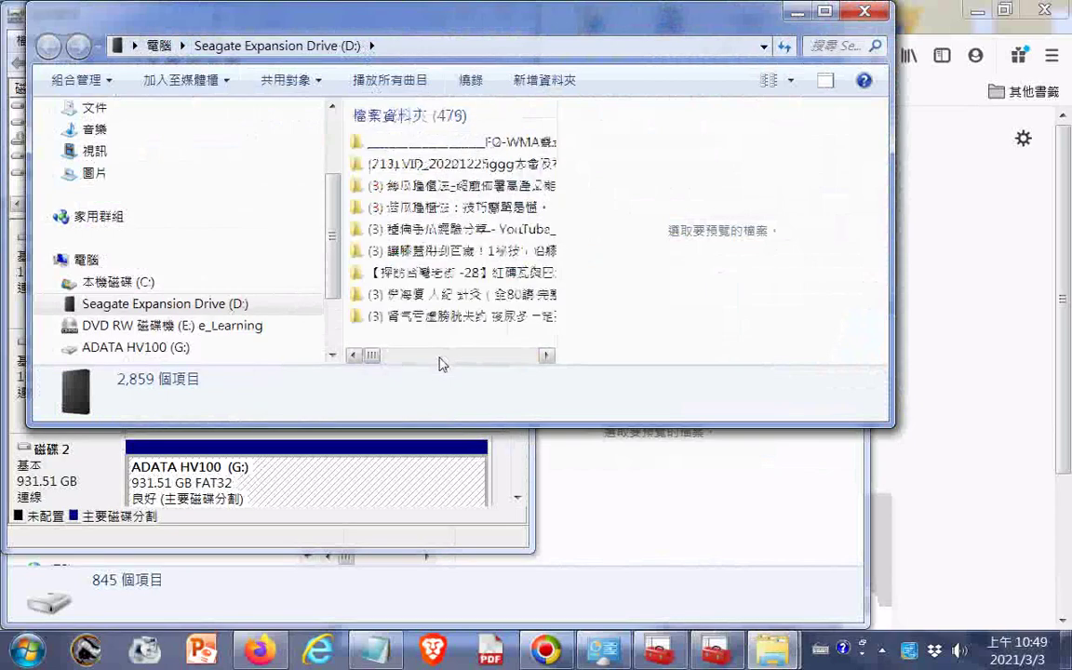
double_click(449, 149)
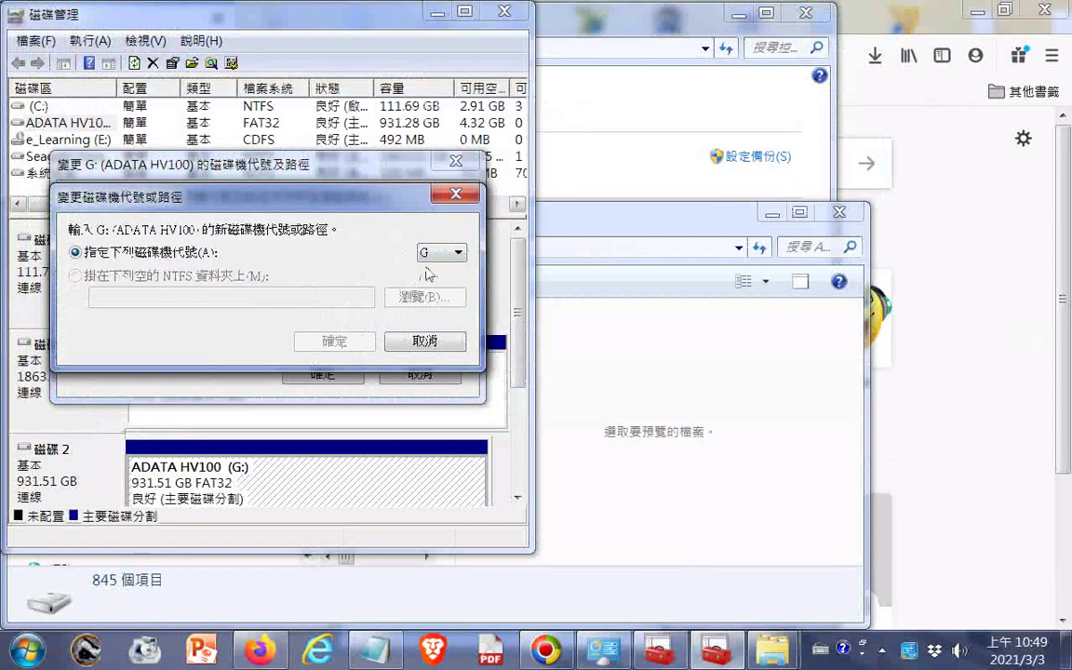
left_click(456, 255)
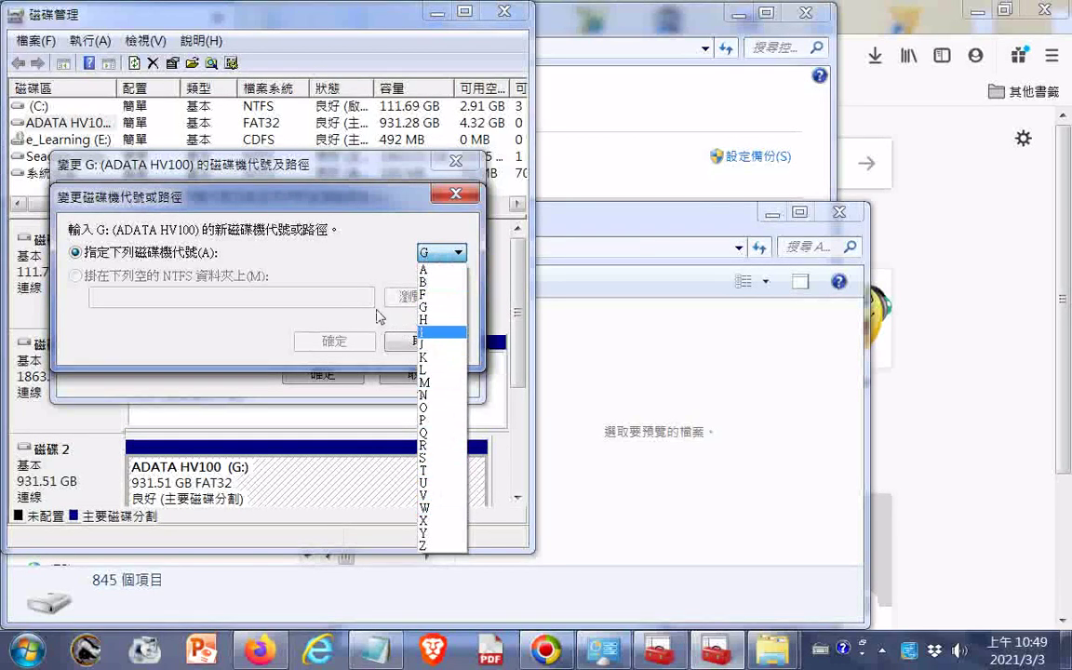
left_click(228, 315)
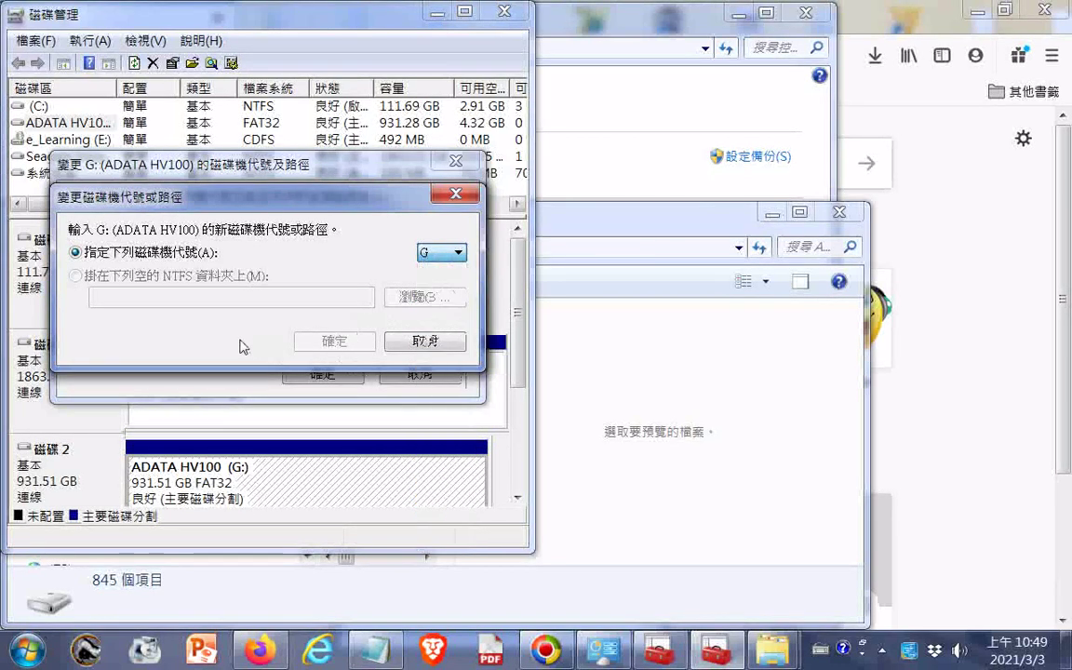
left_click(463, 193)
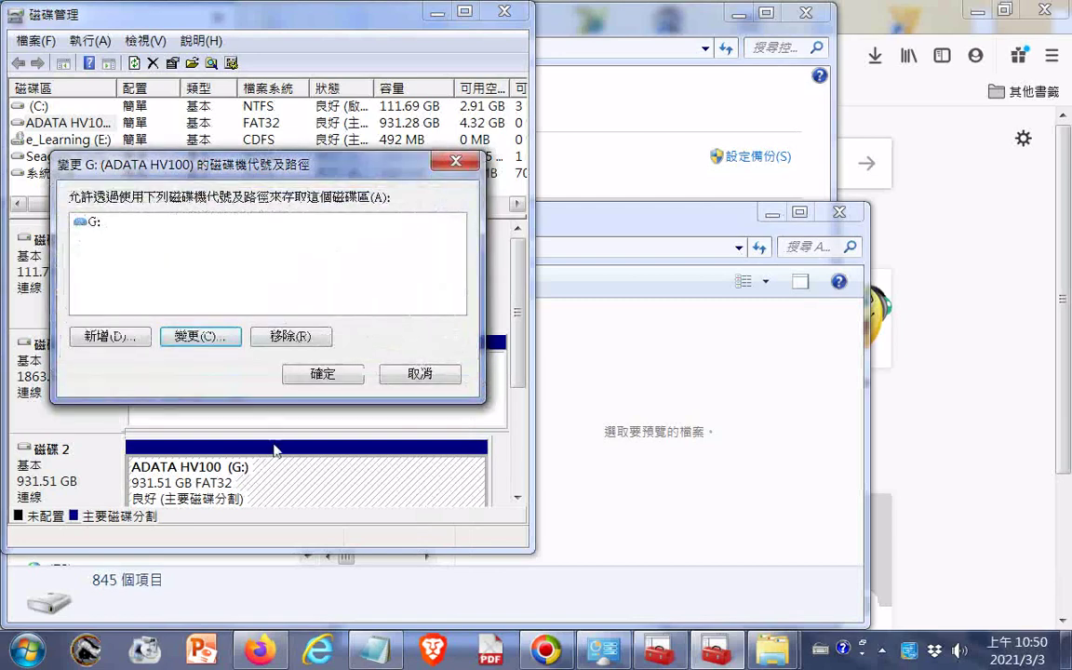
- Move the ADATA HV100 (G:) drive letter dialog clear of the volume list and change the letter to F, accepting the program-dependency warning
left_click_drag(302, 165, 642, 194)
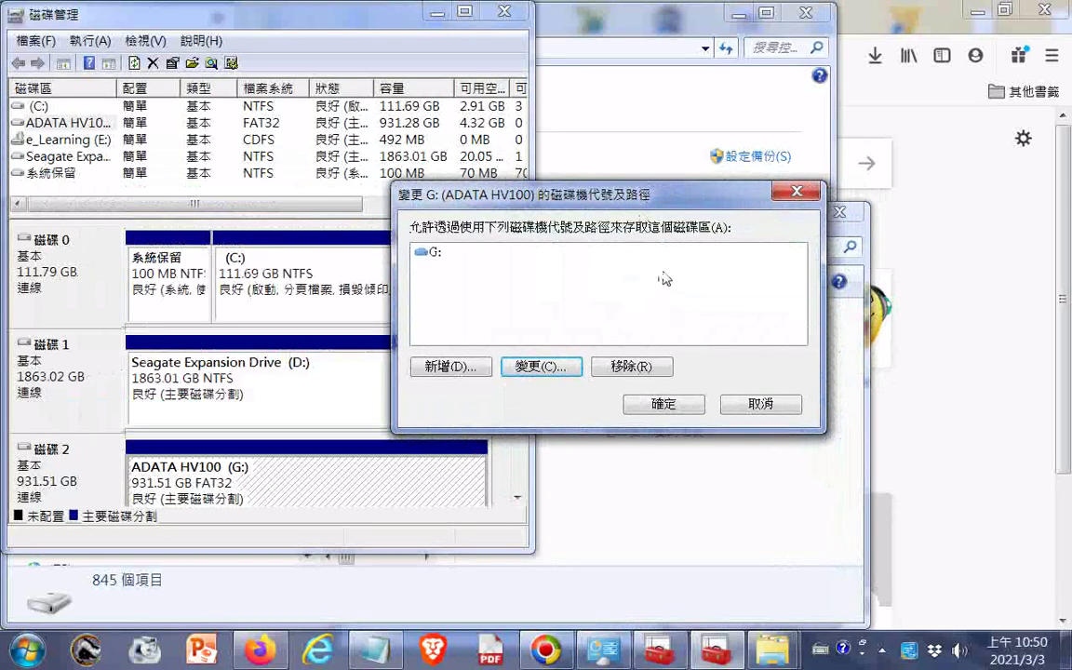
left_click(534, 370)
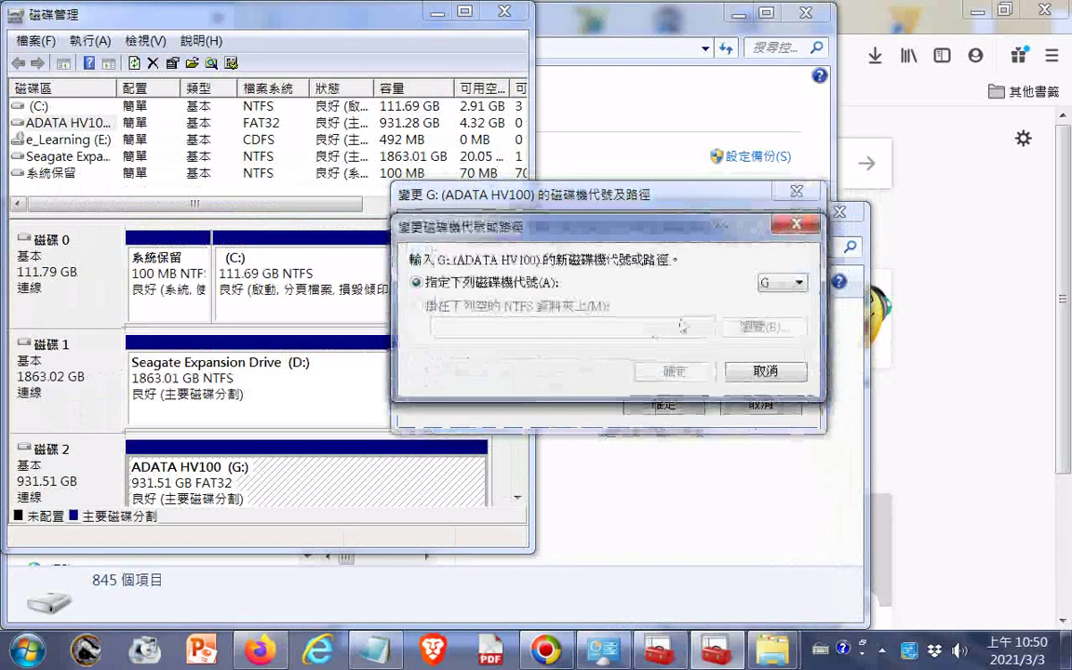
left_click(800, 284)
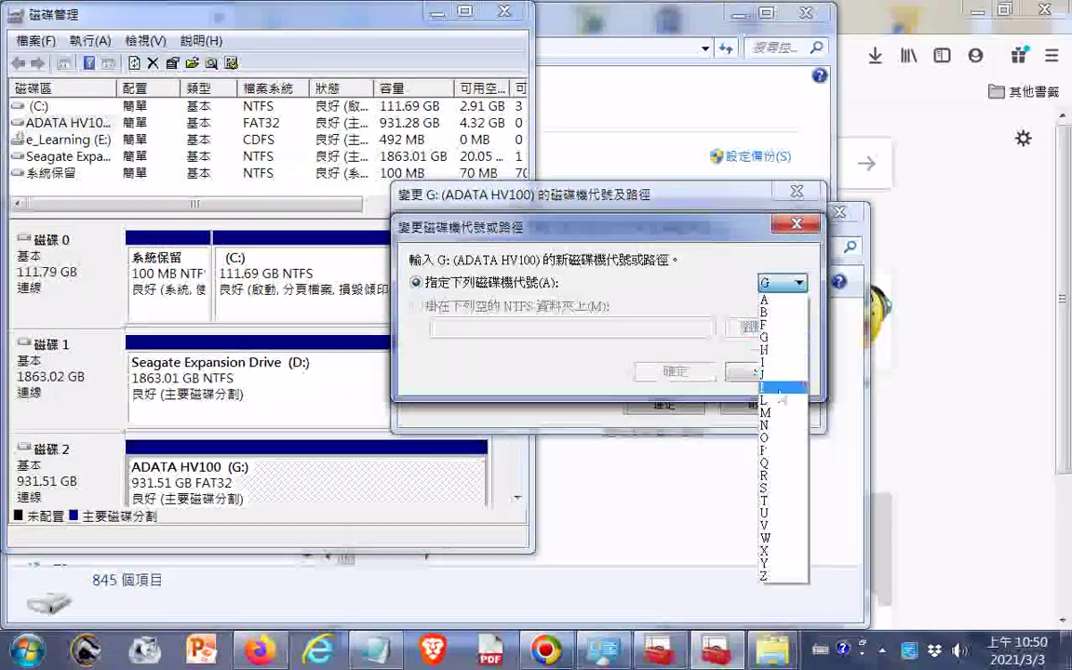
left_click(767, 327)
left_click(673, 372)
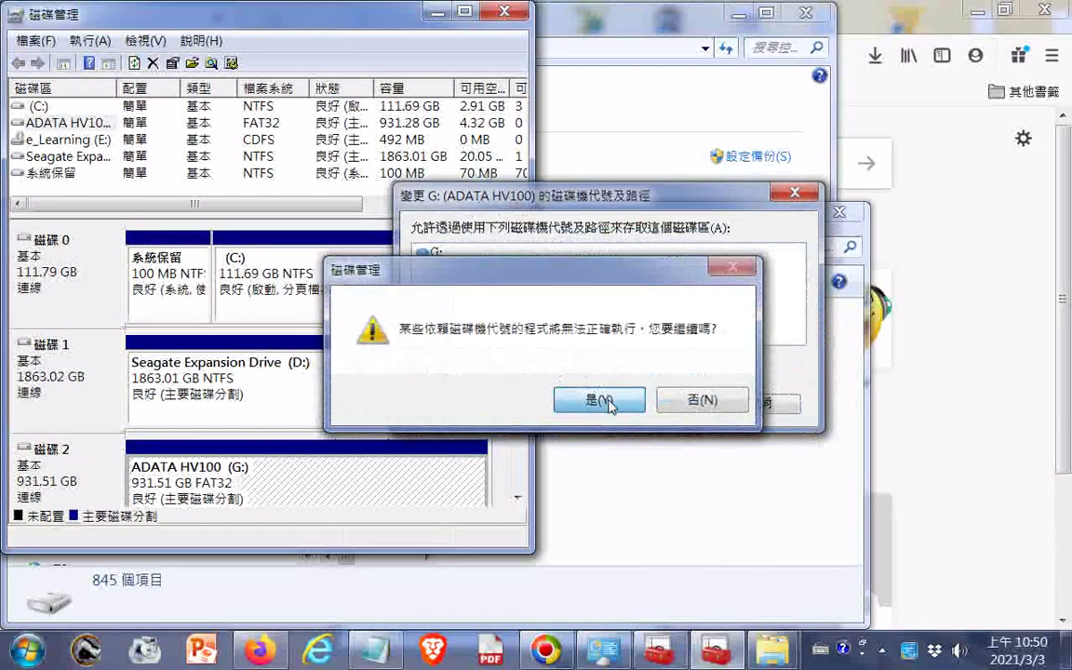
left_click(610, 401)
left_click(647, 430)
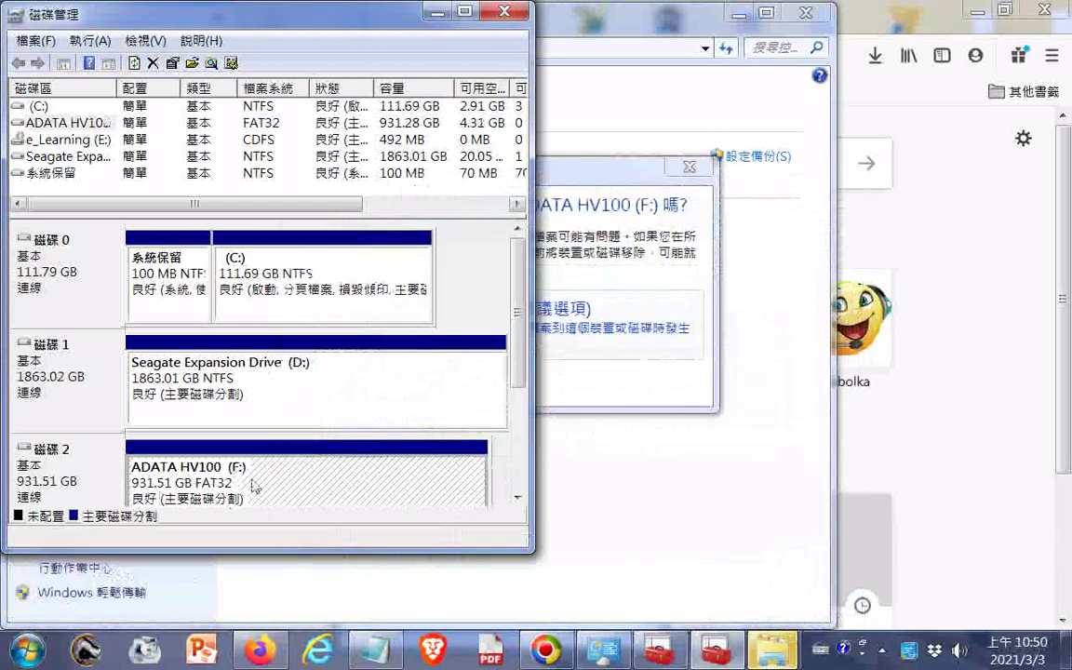
- Skip scanning ADATA HV100 (F:) and open its folder to view the files
left_click(589, 179)
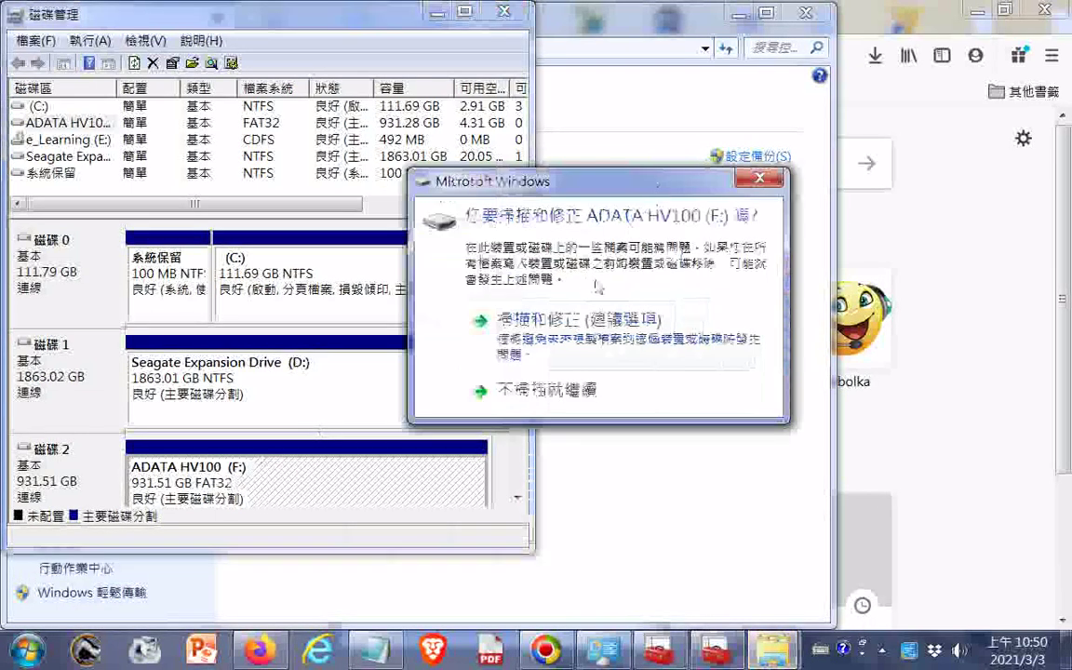
left_click(558, 390)
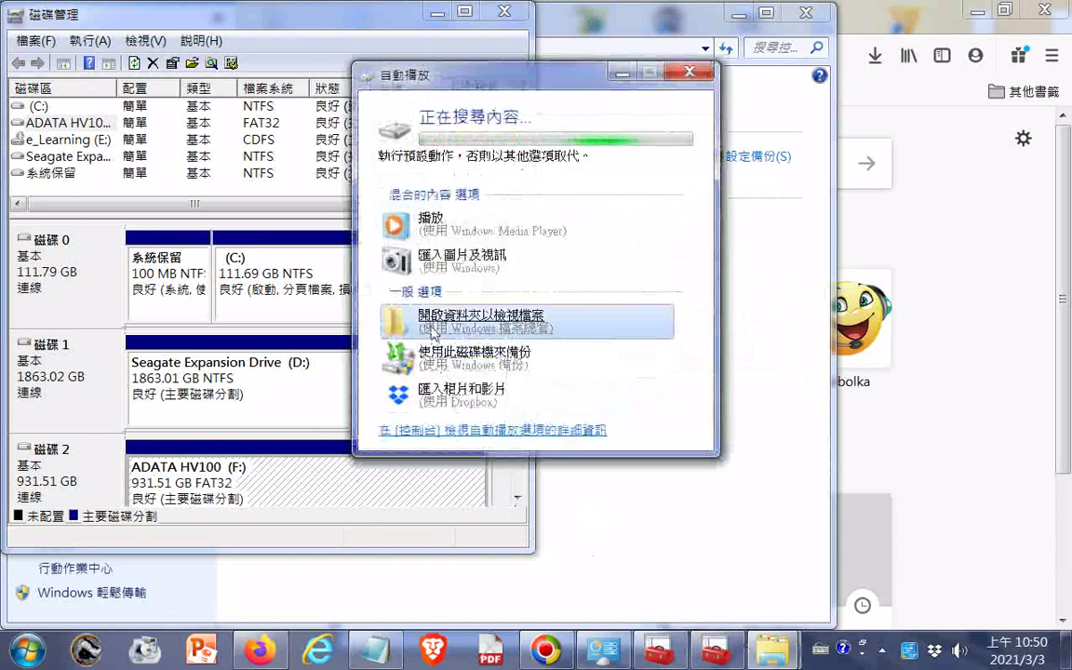
left_click(434, 327)
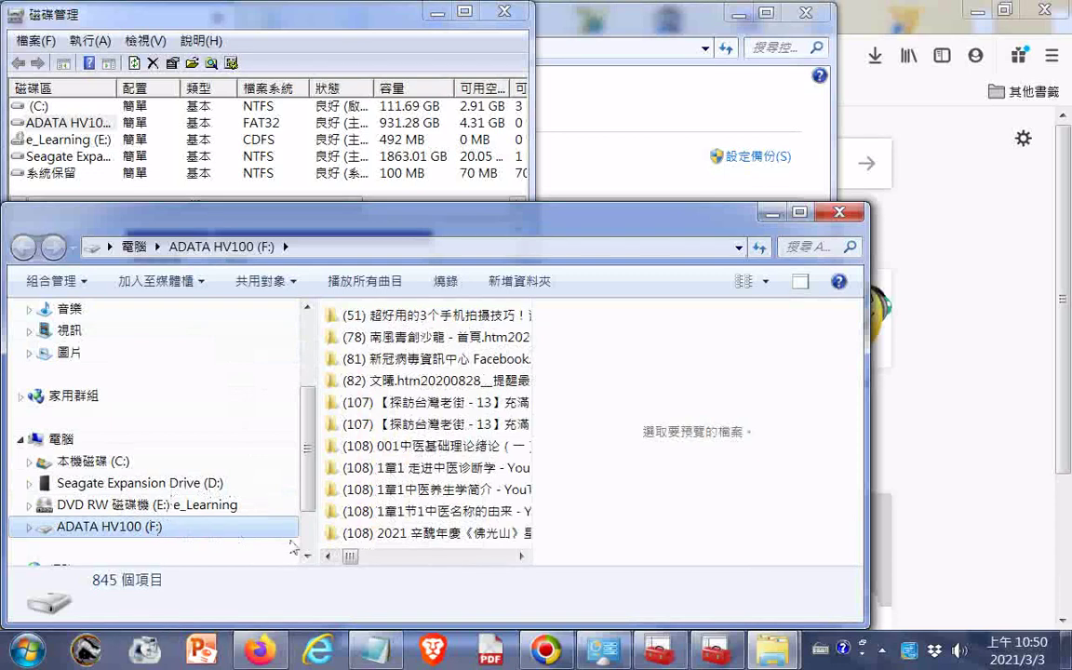
mouse_move(761, 658)
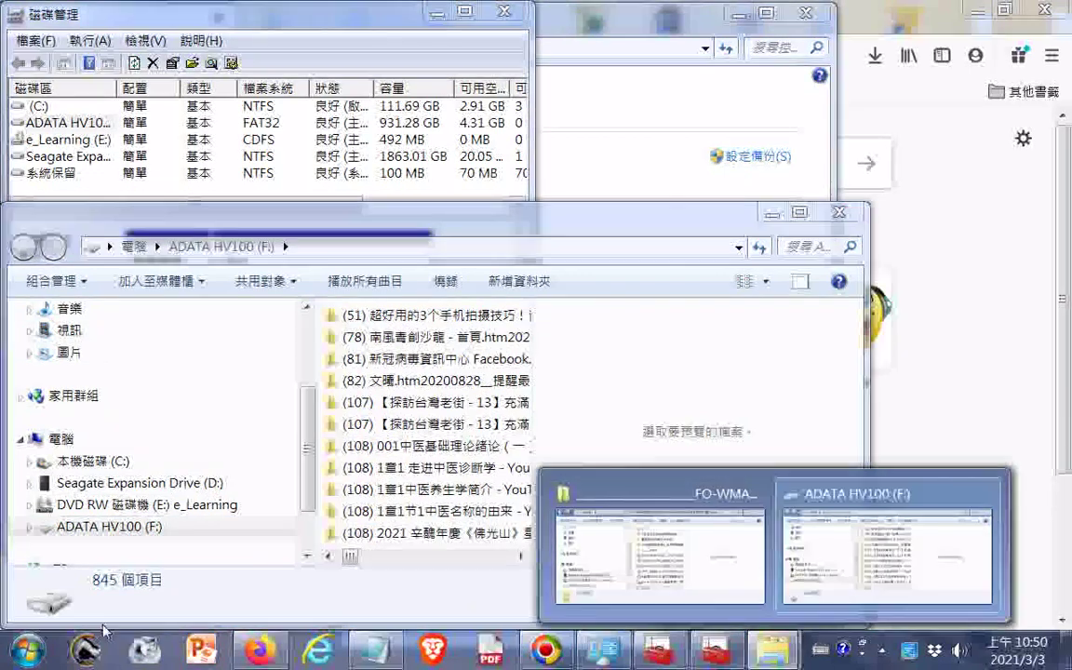
- Open the Music library (音樂), browse its files, and show the contents of its 我的音樂 folder
left_click(27, 648)
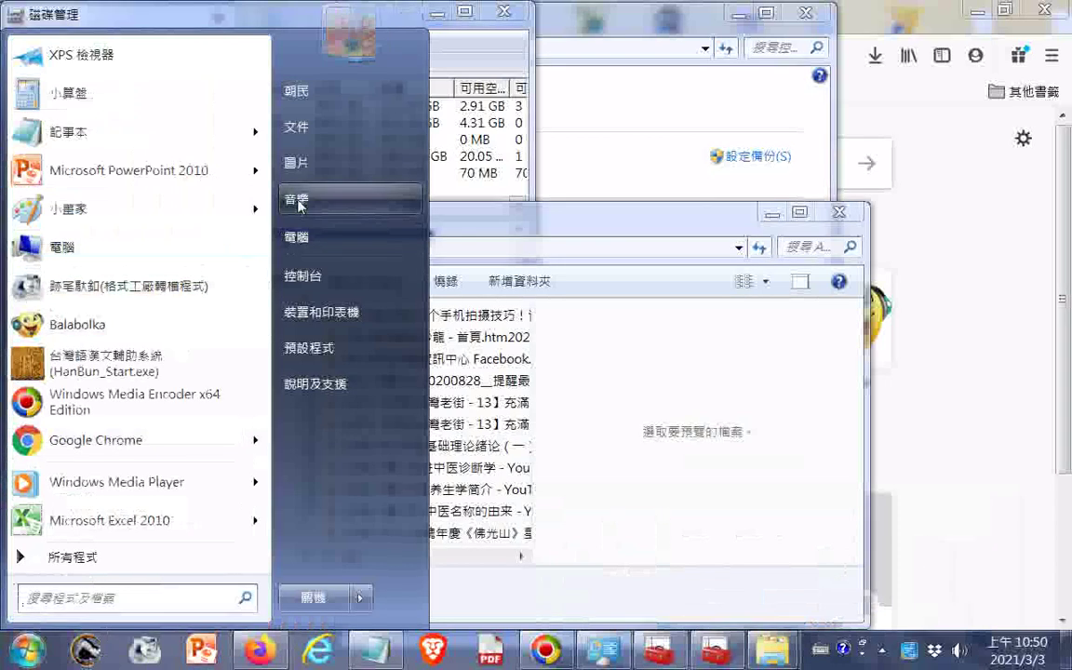
left_click(297, 201)
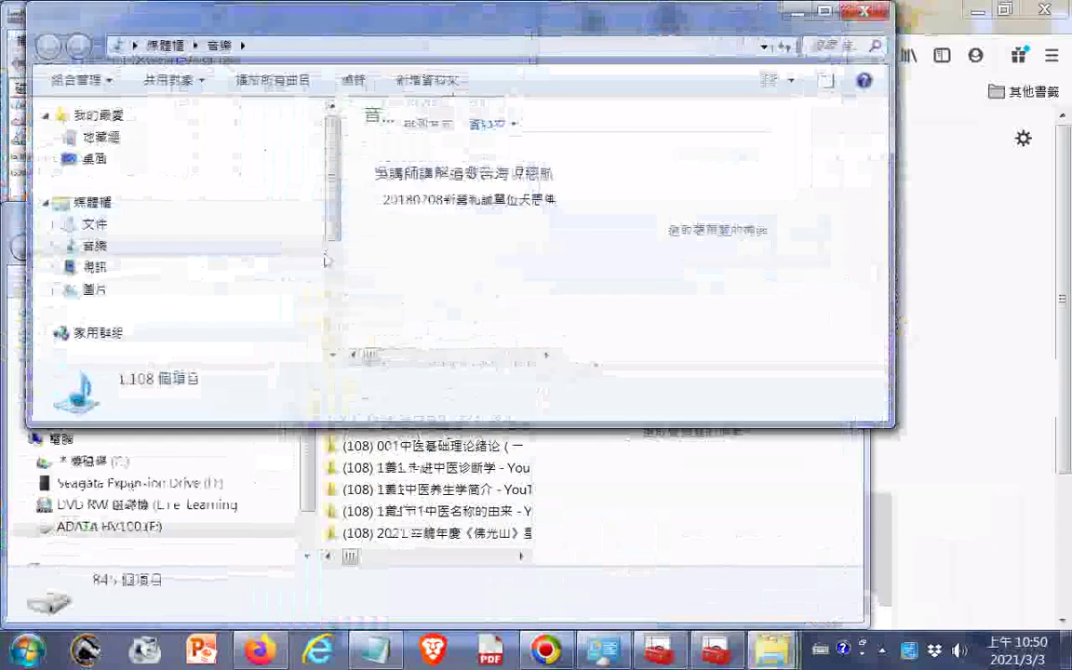
left_click(465, 359)
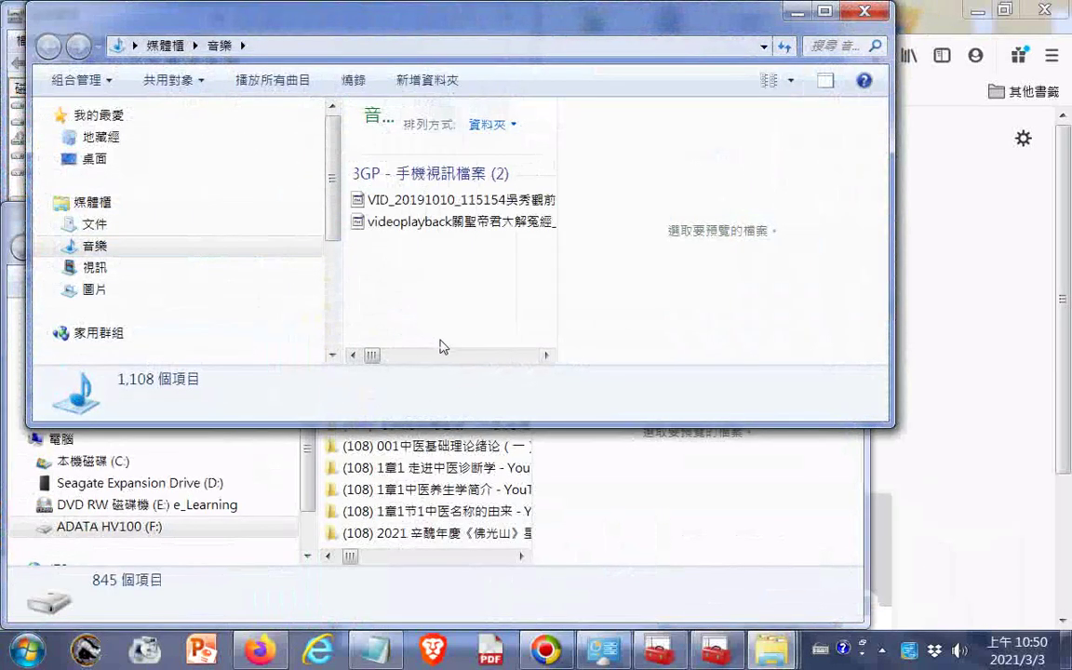
left_click_drag(365, 362, 389, 355)
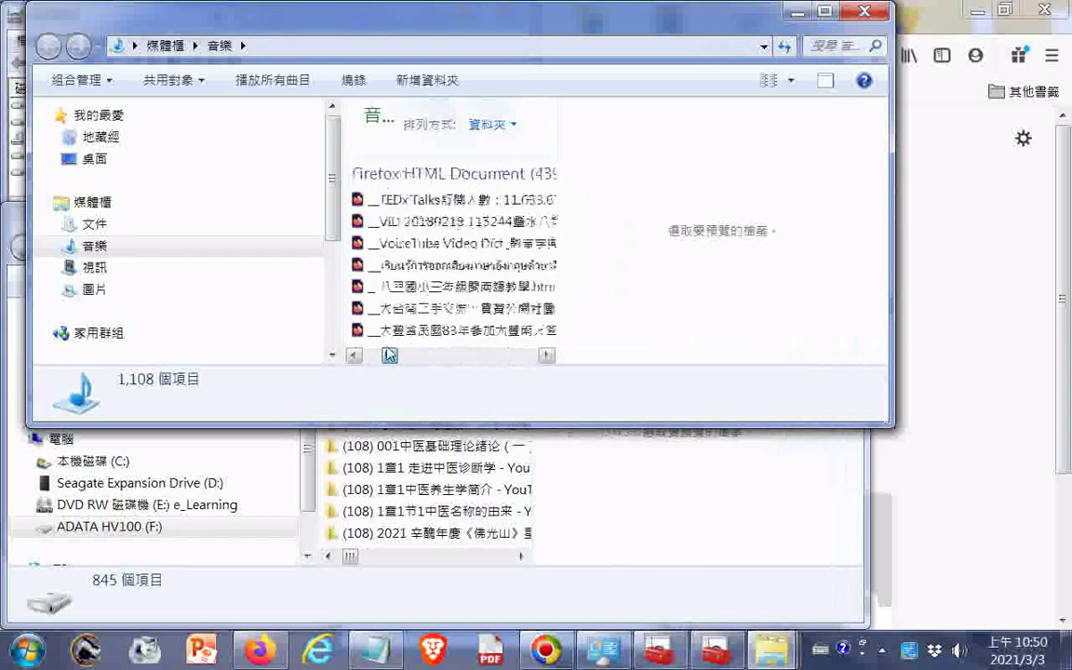
left_click(237, 251)
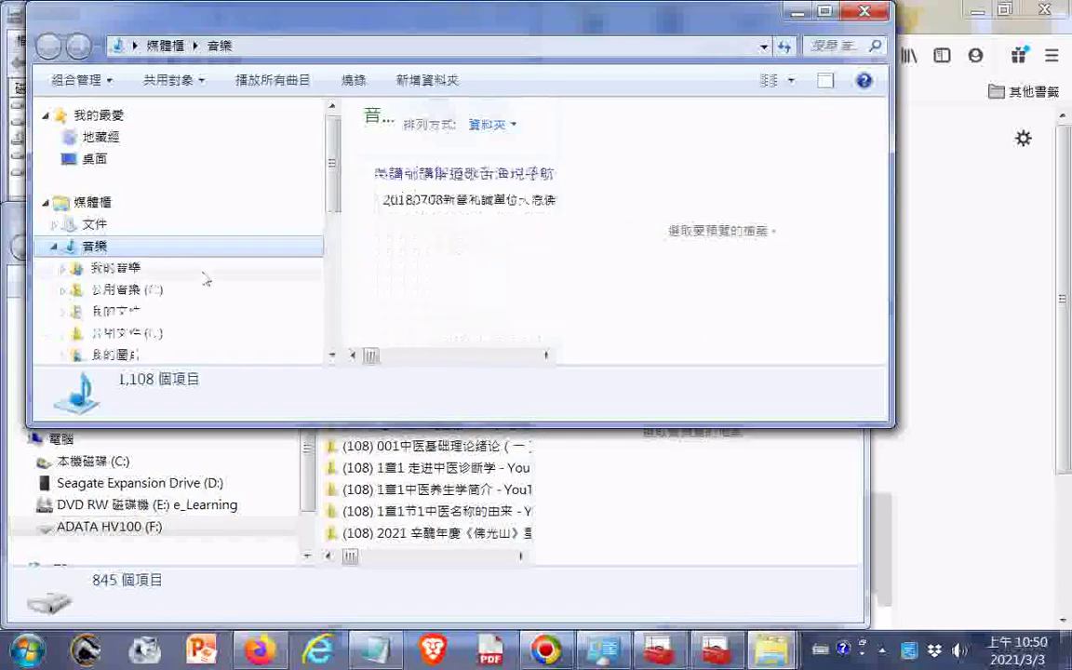
left_click(203, 272)
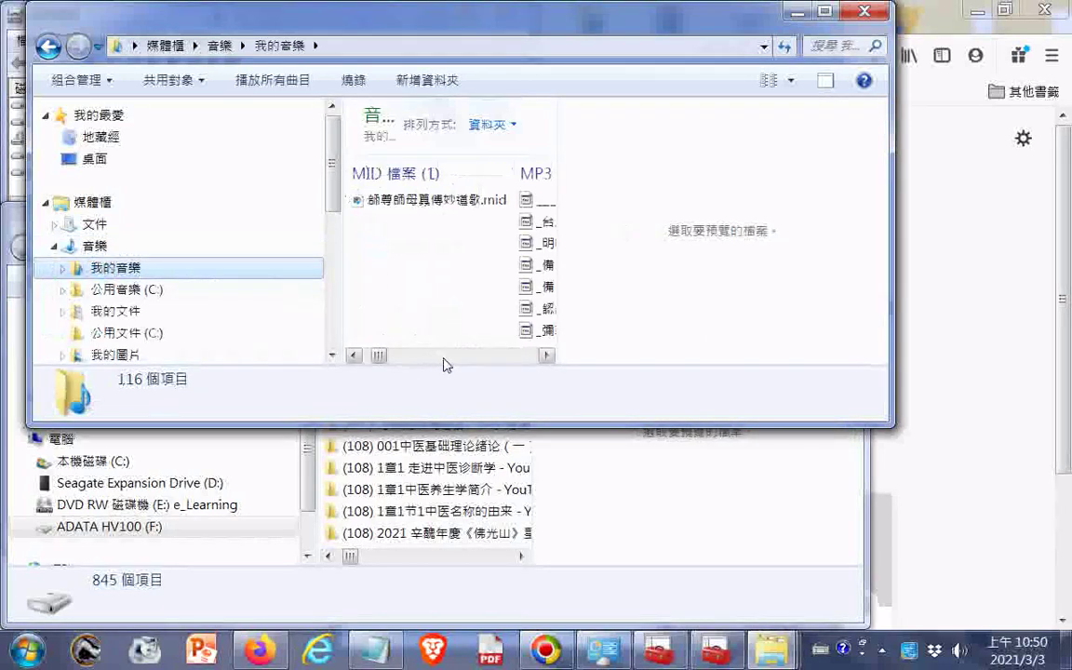
- Play 師尊師母真傳妙道歌.mid with Windows Media Player and switch the player to the library view
right_click(440, 199)
mouse_move(725, 316)
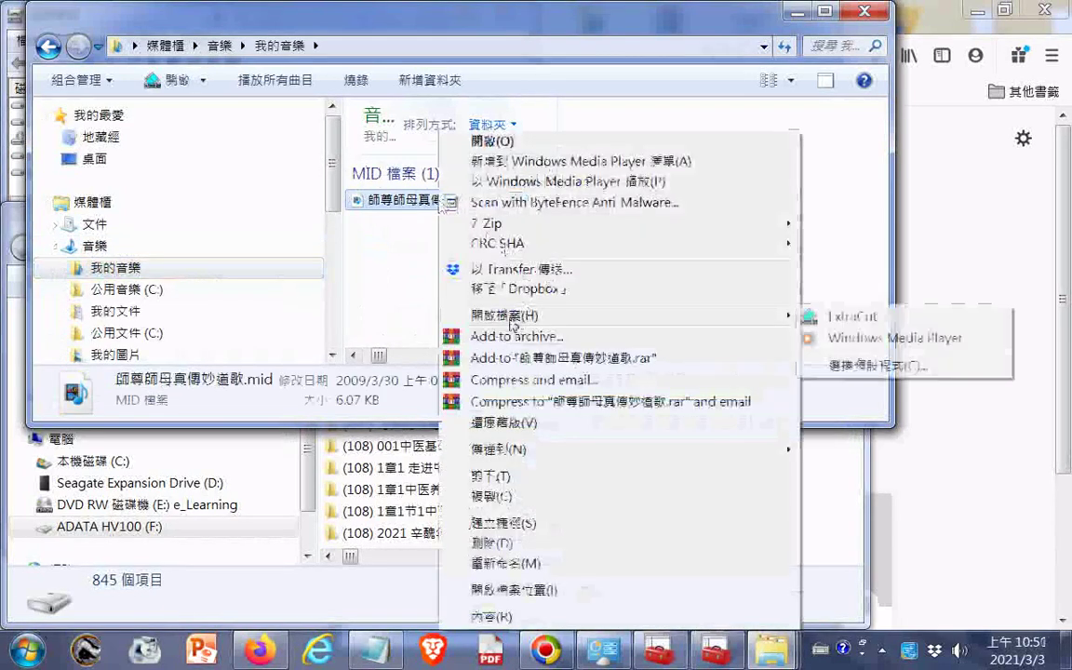
left_click(909, 341)
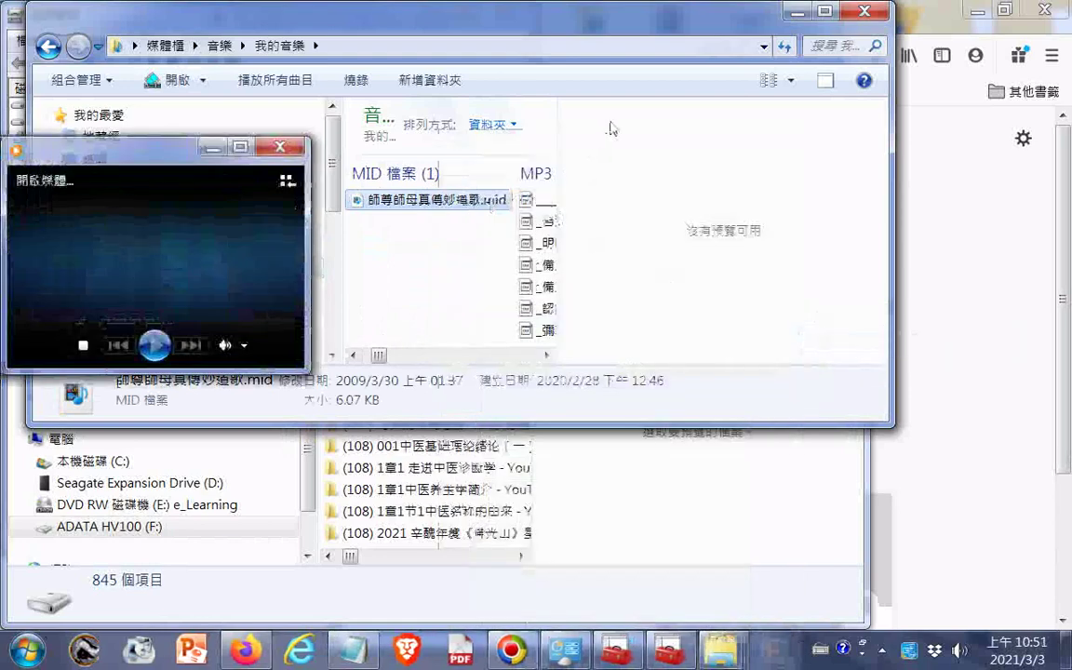
left_click(287, 181)
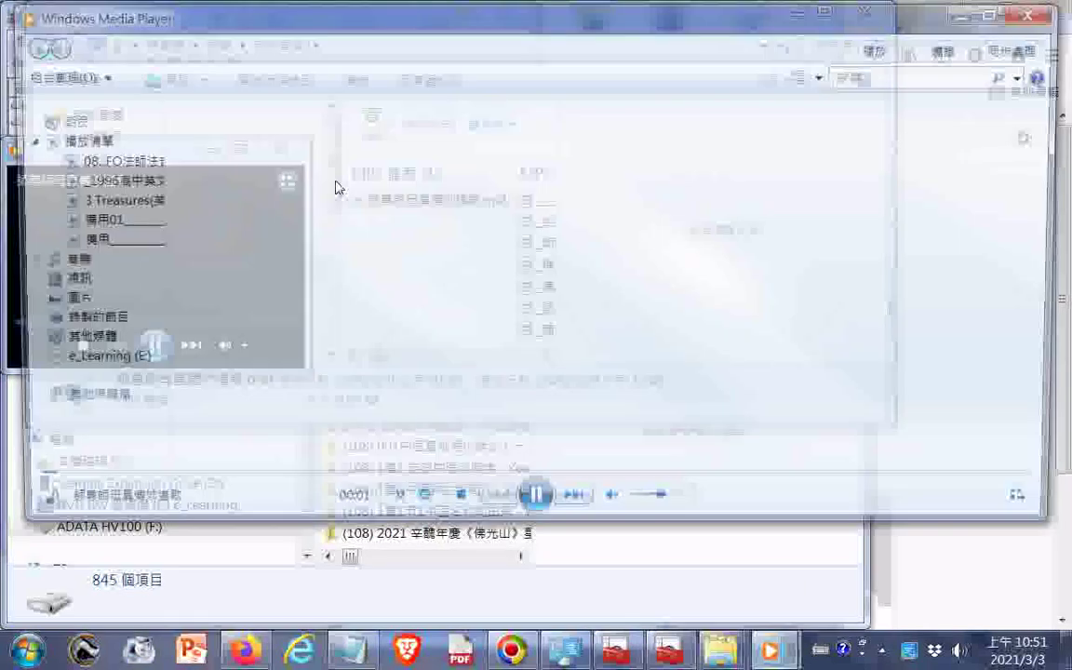
- Play the 08...FO法師法音分享5328小時 playlist, start its 20160408E track, and seek to about 06:53:23
double_click(103, 160)
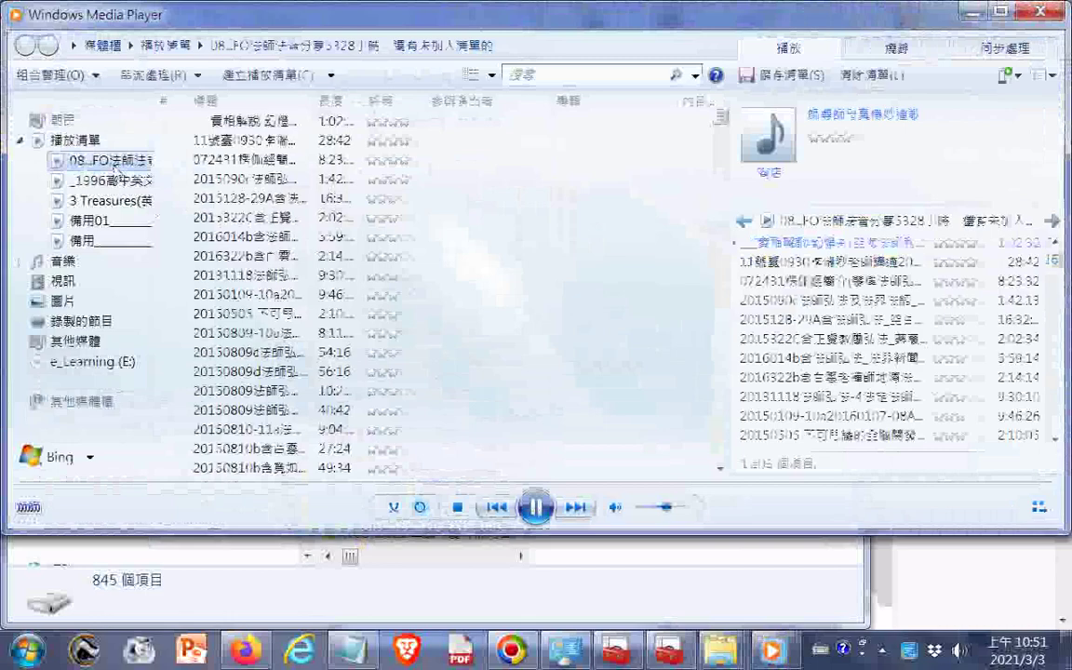
scroll(849, 294, "down", 10)
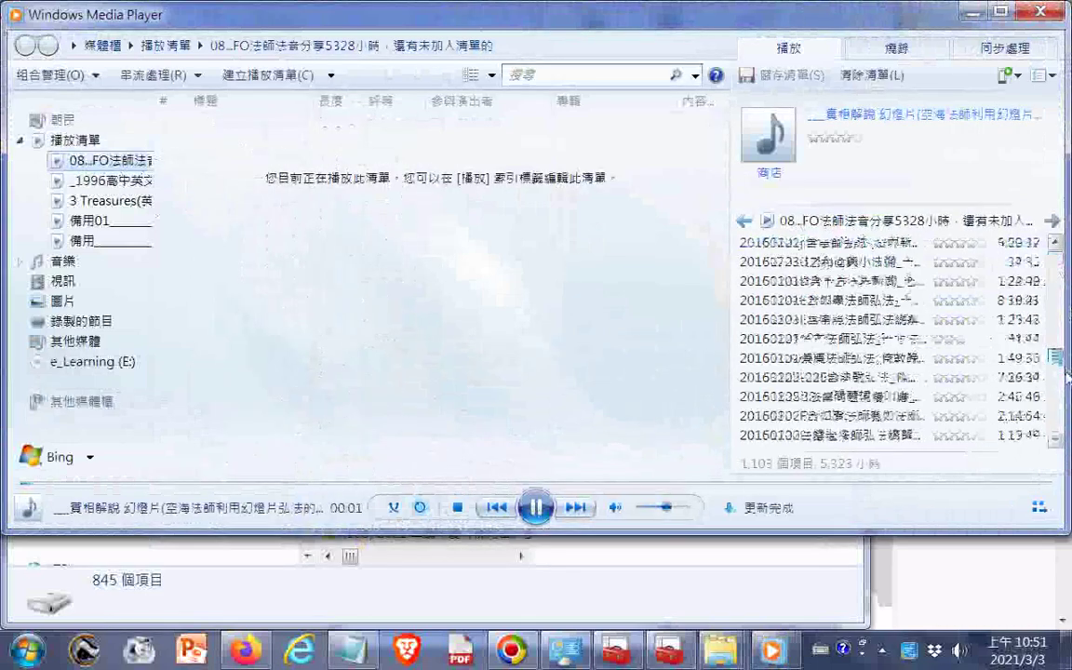
scroll(921, 386, "down", 6)
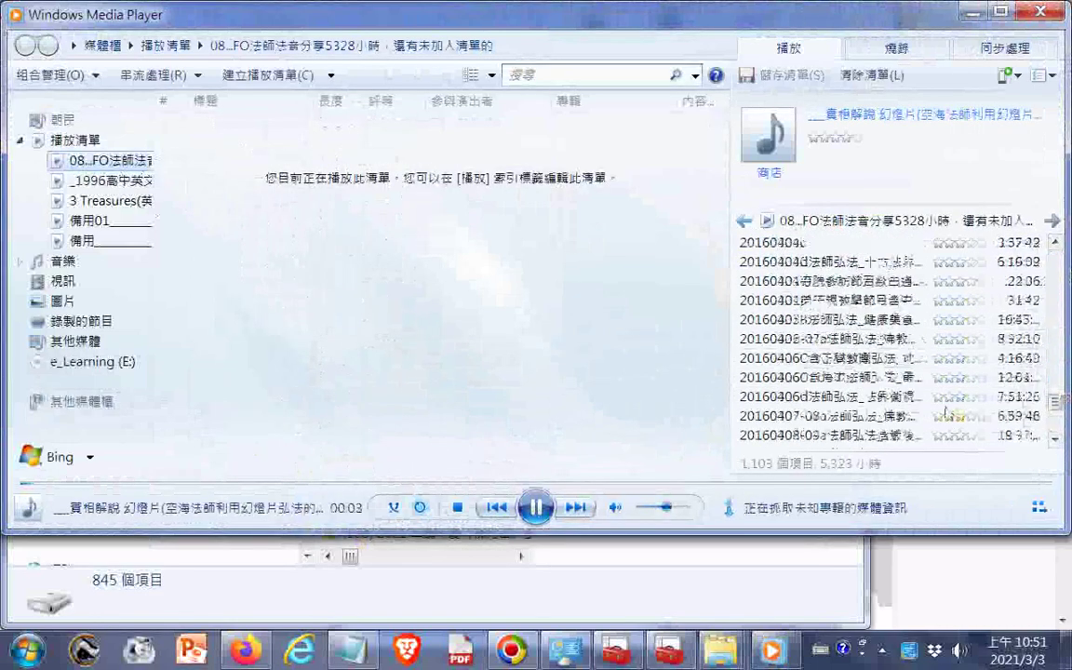
scroll(937, 377, "up", 4)
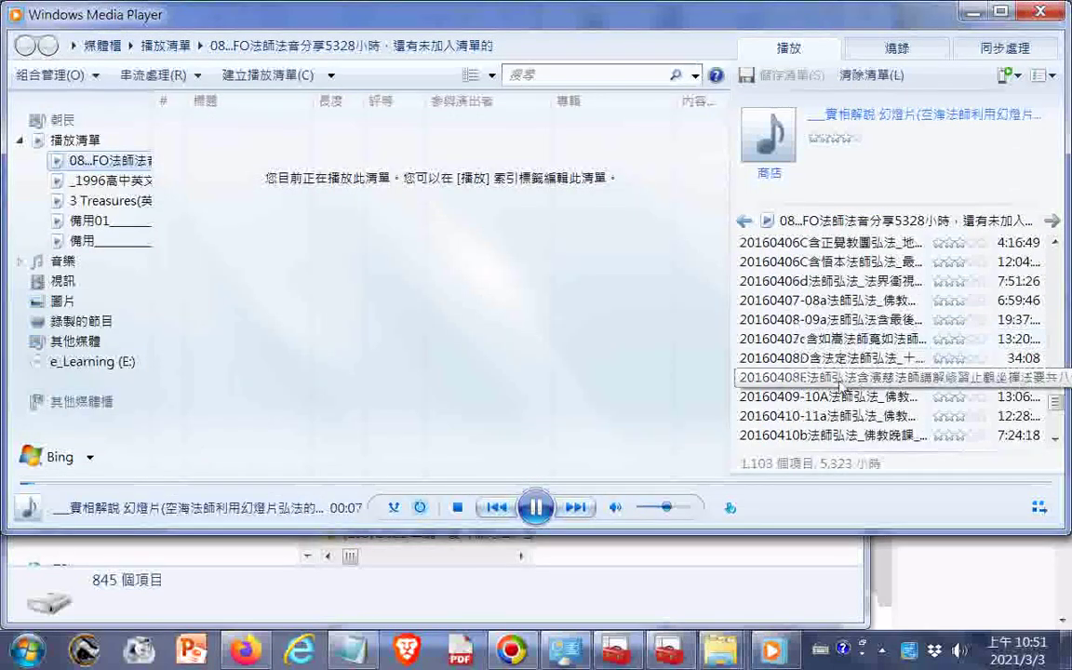
double_click(840, 381)
left_click(817, 484)
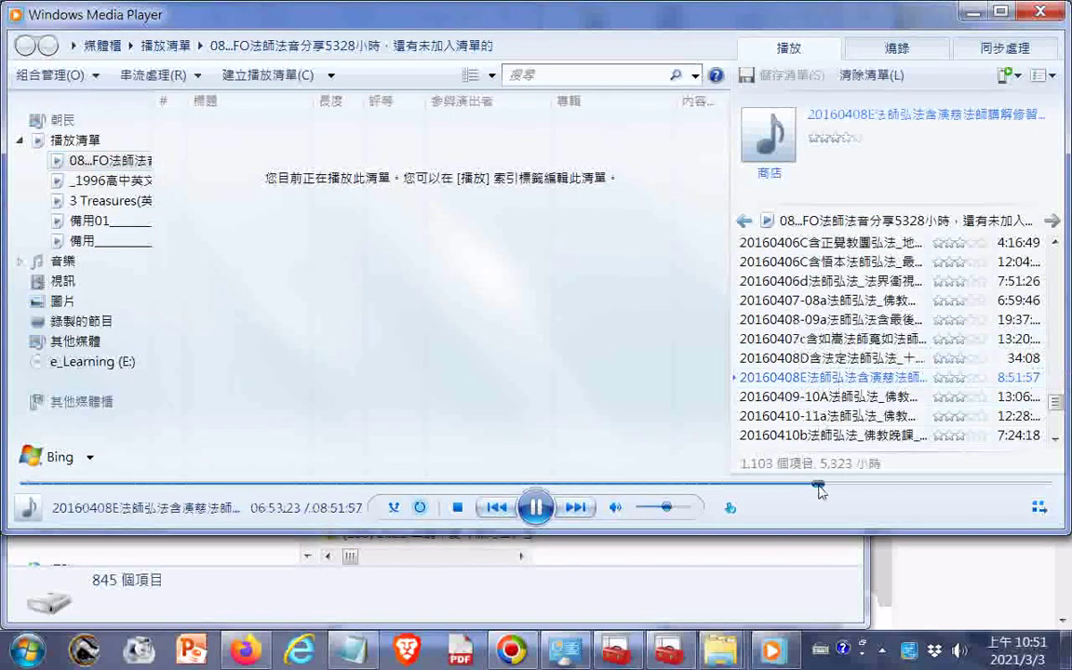